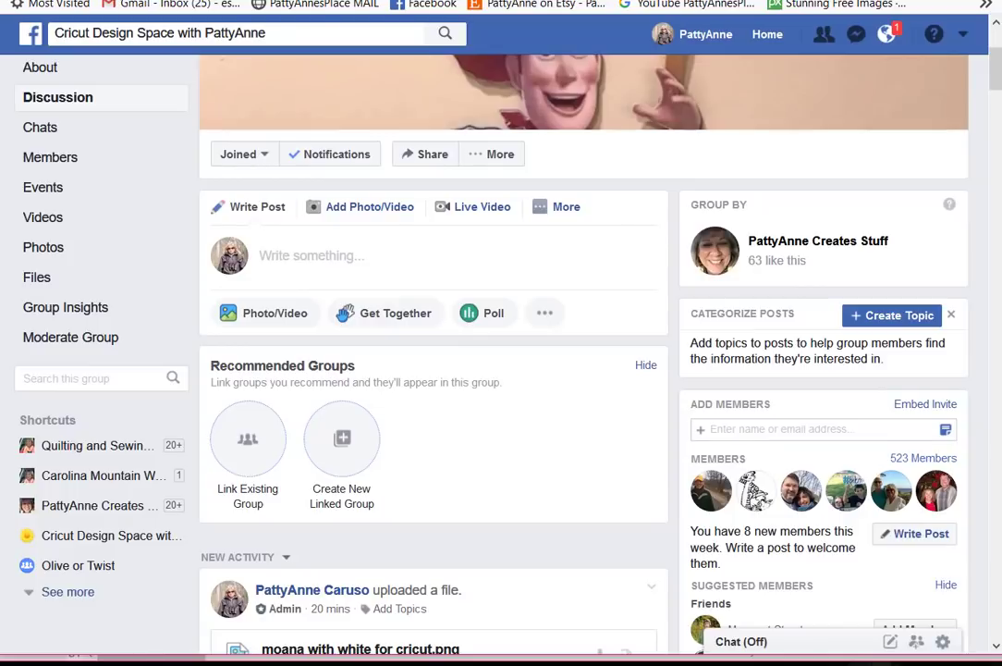
# - Look through the group's discussion and open "moana with white for cricut.png" from the group's files
pyautogui.scroll(-5, 474, 542)
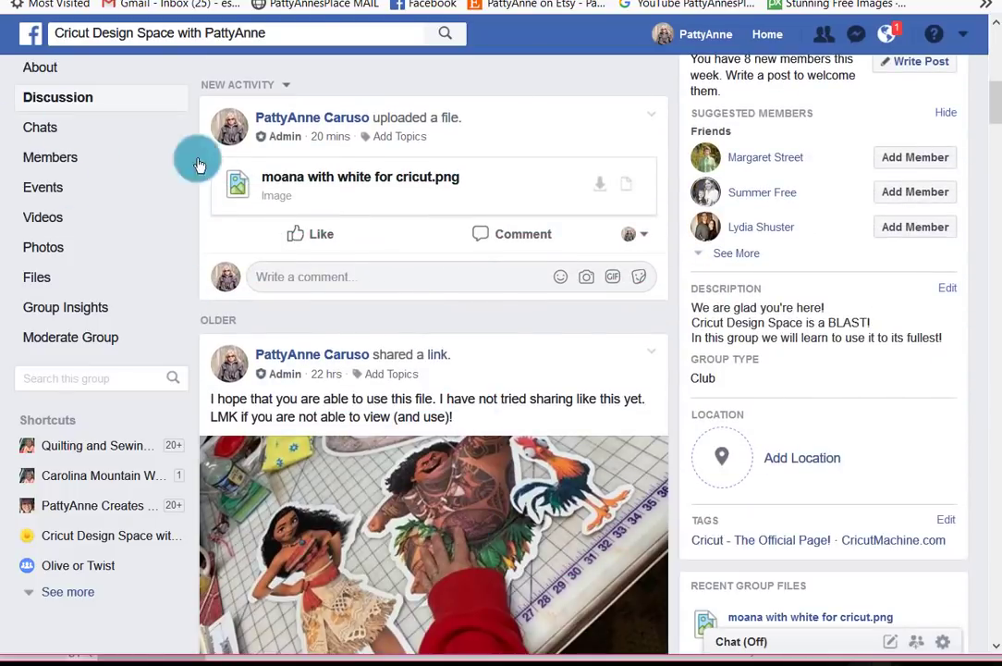
pyautogui.scroll(-3, 317, 292)
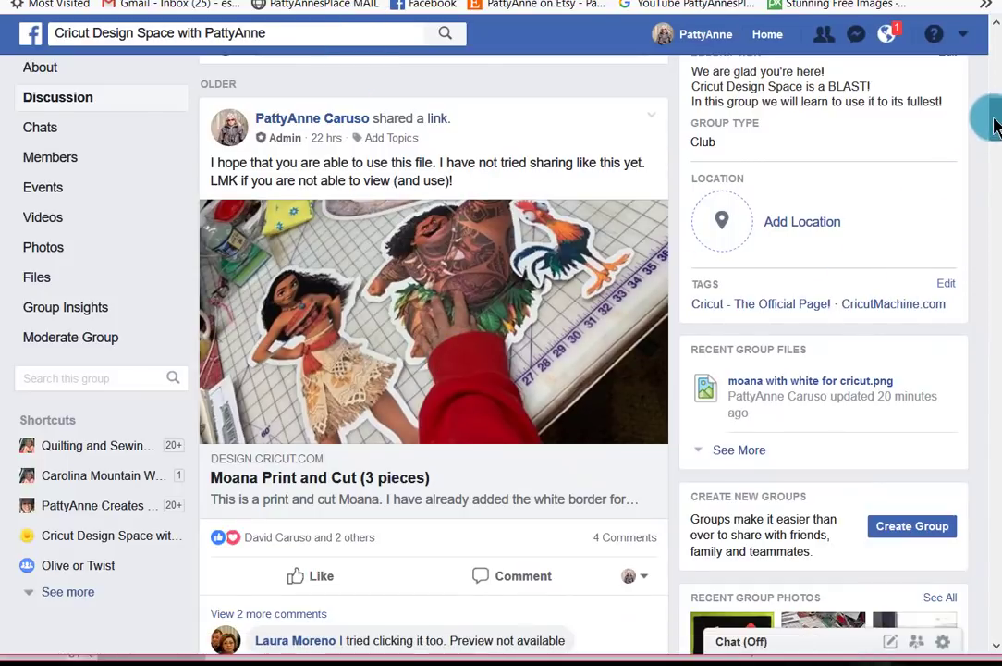
pyautogui.moveTo(991, 116); pyautogui.dragTo(997, 56)
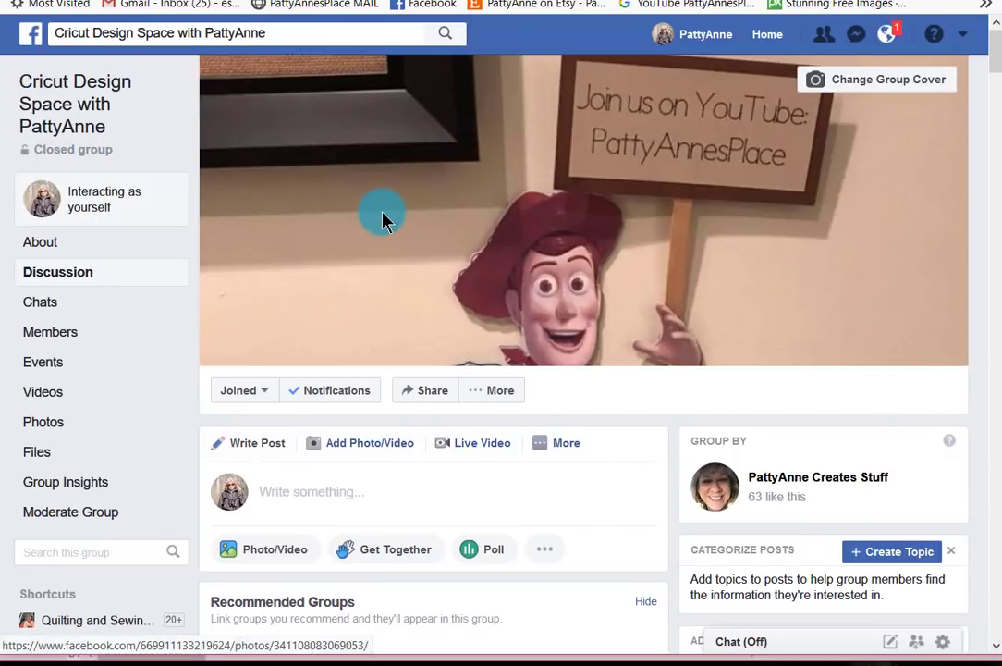
pyautogui.click(37, 452)
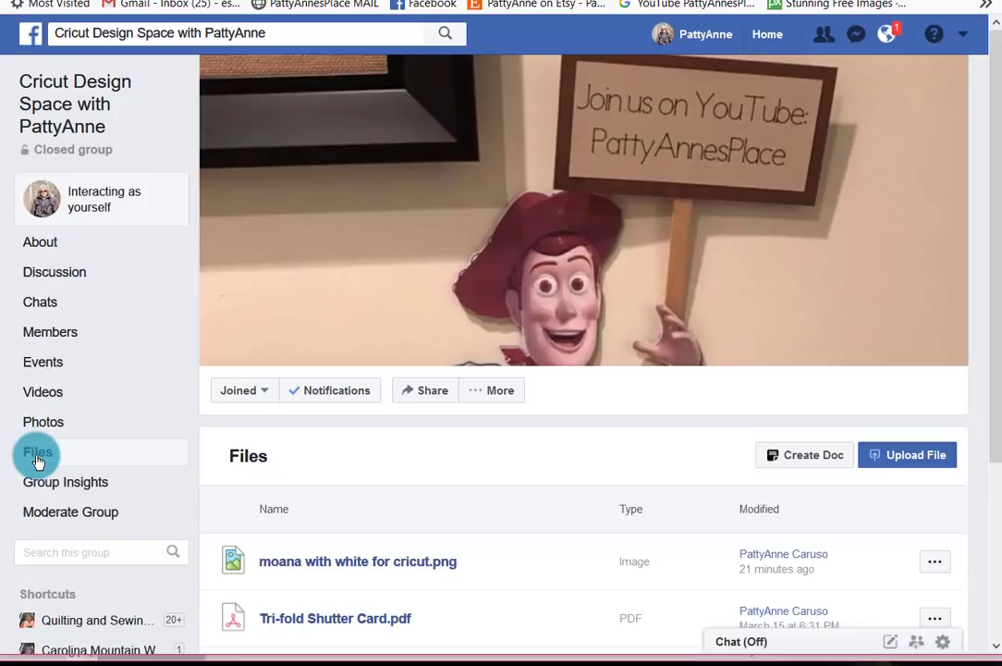
pyautogui.scroll(-3, 834, 234)
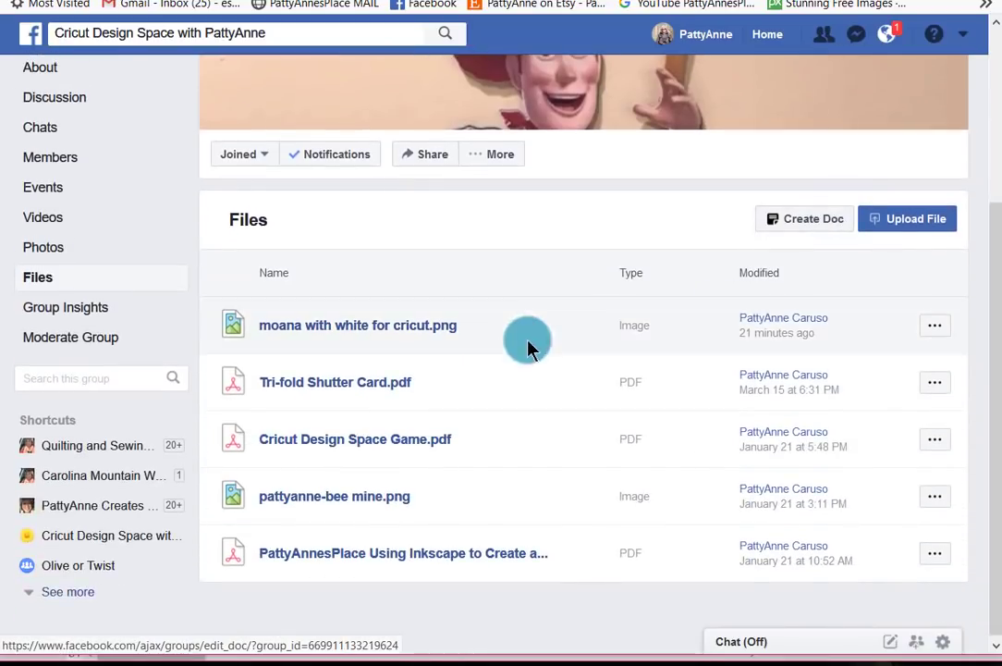
pyautogui.click(402, 334)
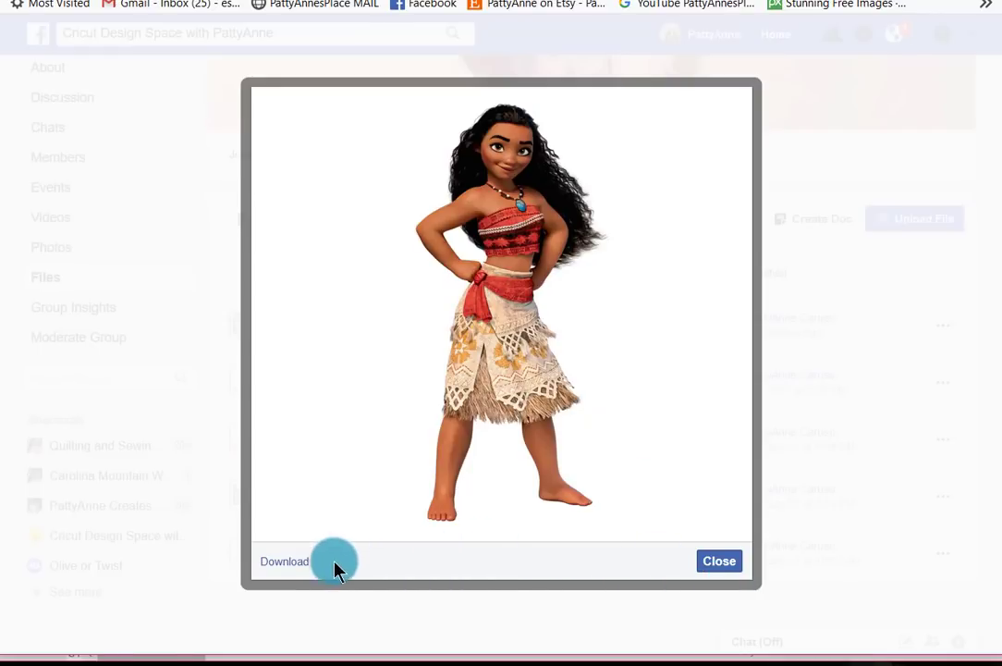
# - Download the previewed Moana image to the Desktop, overwriting the existing file of the same name, and close the preview
pyautogui.click(284, 564)
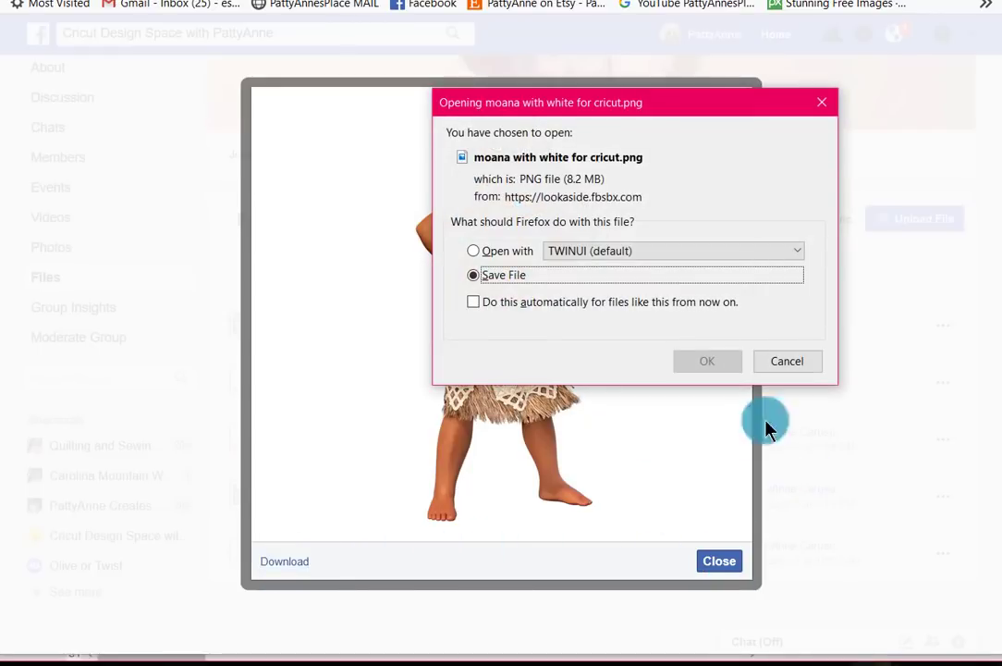
pyautogui.click(481, 280)
pyautogui.click(707, 362)
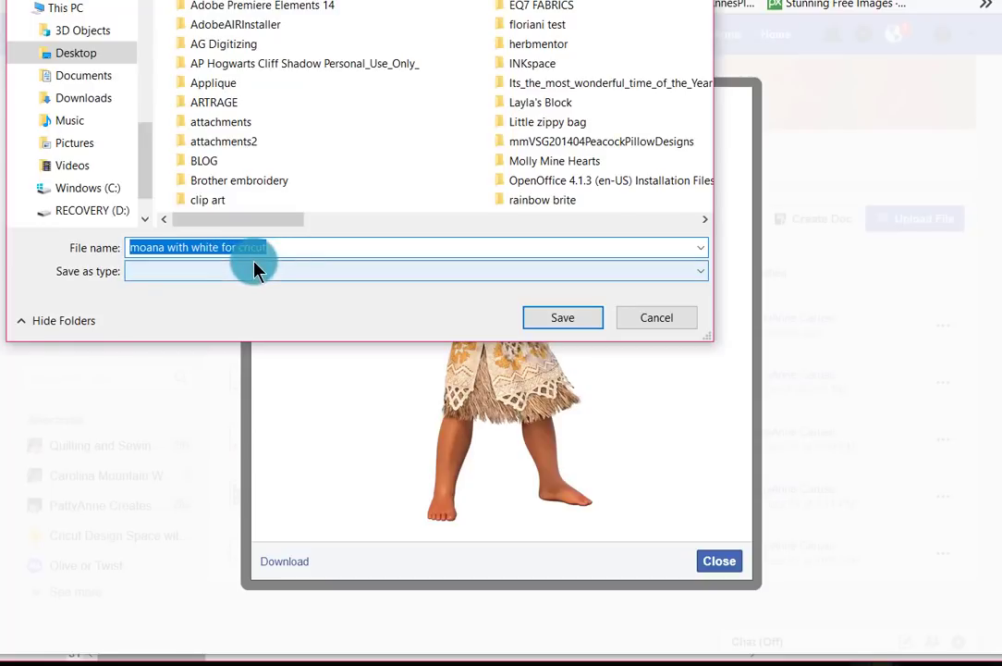
pyautogui.click(560, 319)
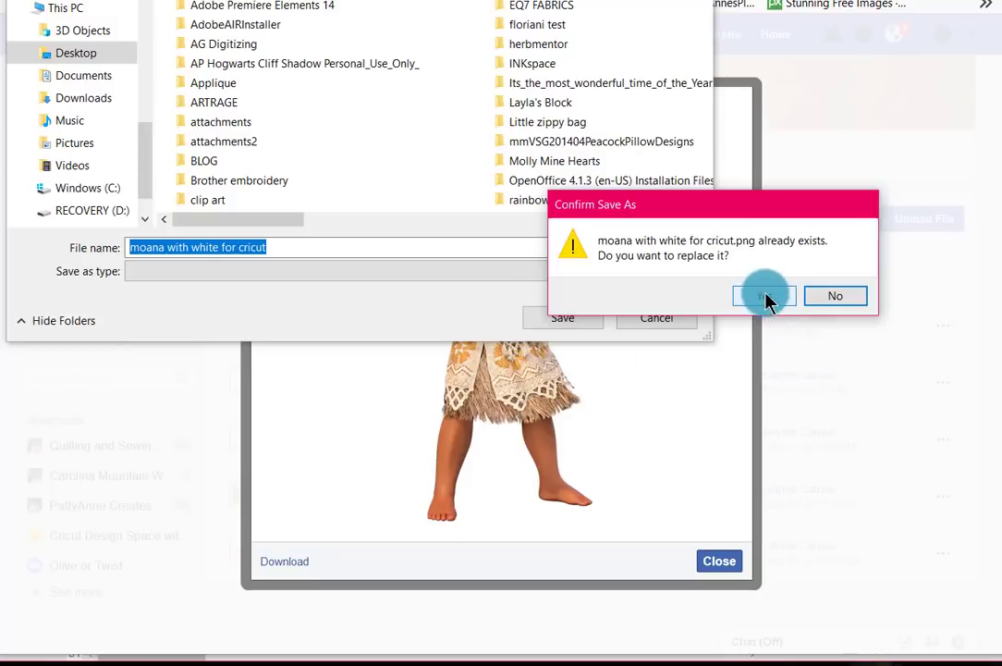
pyautogui.click(765, 298)
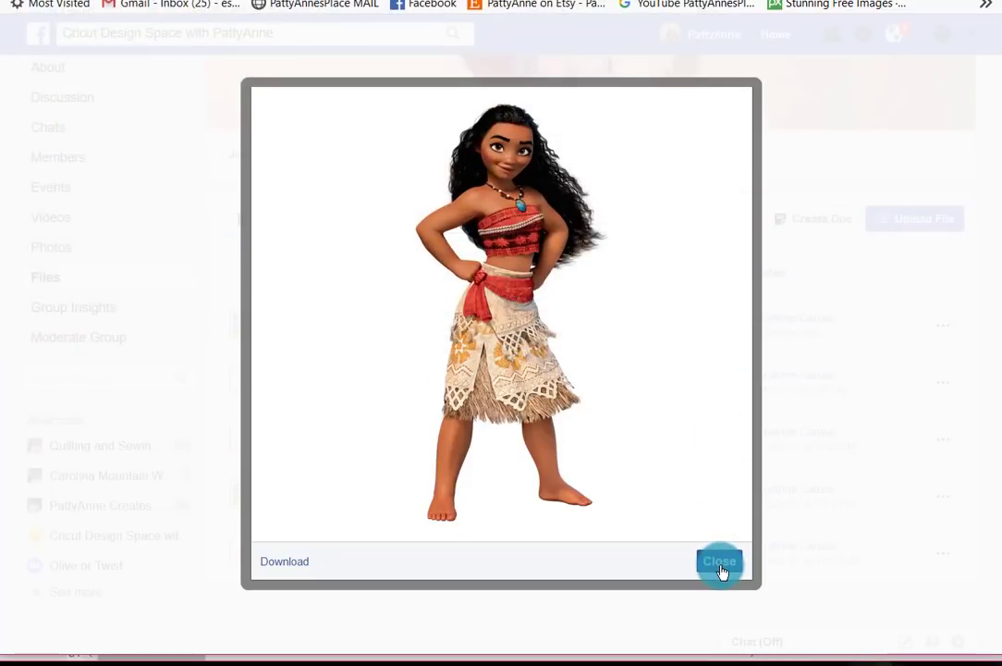
pyautogui.click(720, 564)
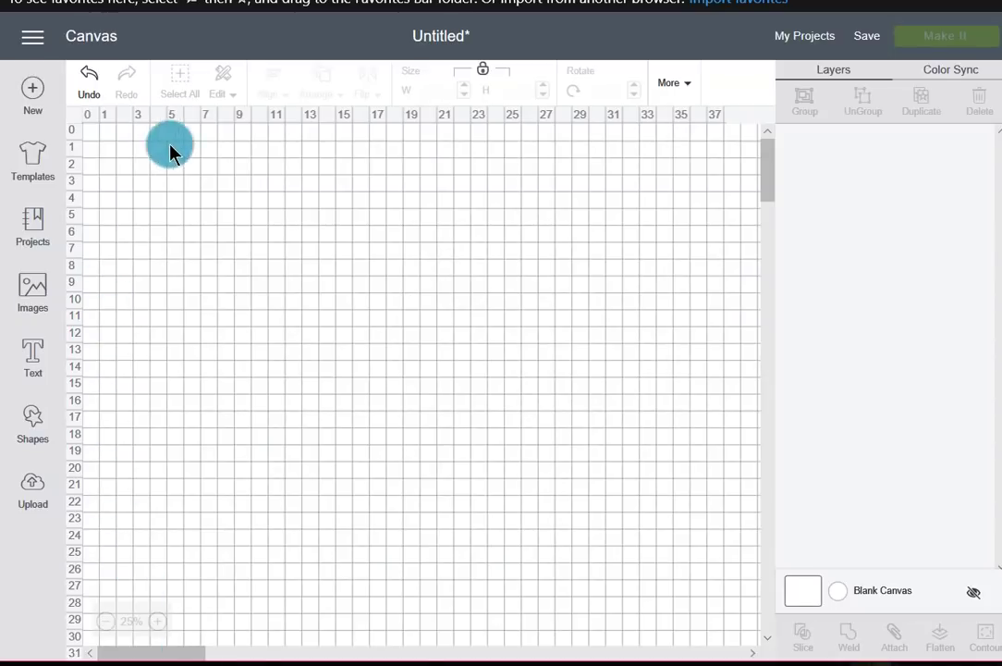
# - Switch to Cricut Design Space, replace the unsaved project with a new one and start an image upload
pyautogui.click(30, 94)
pyautogui.click(514, 63)
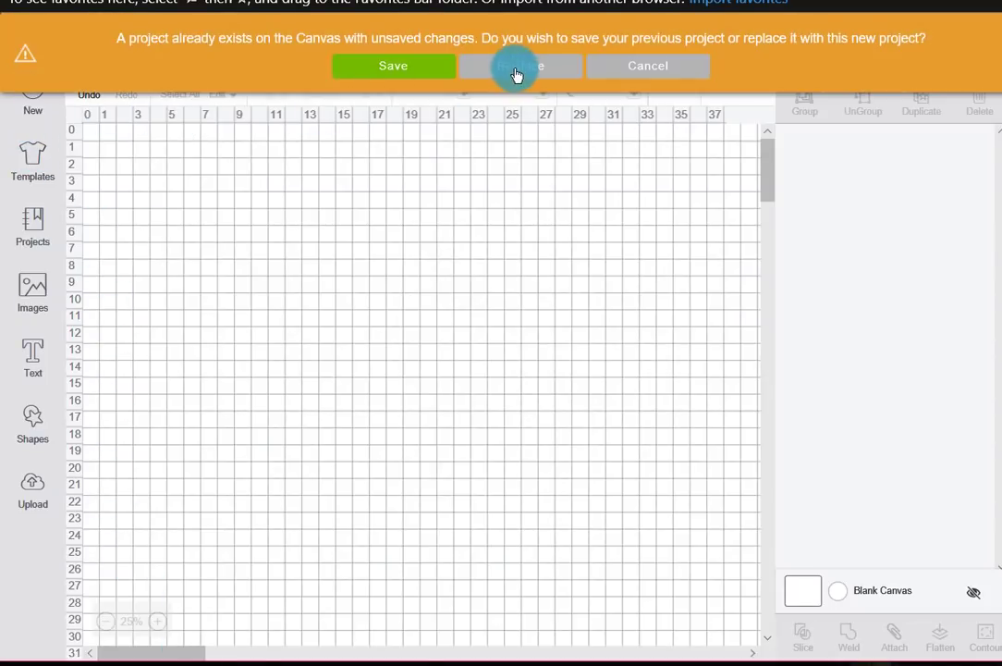
pyautogui.click(32, 492)
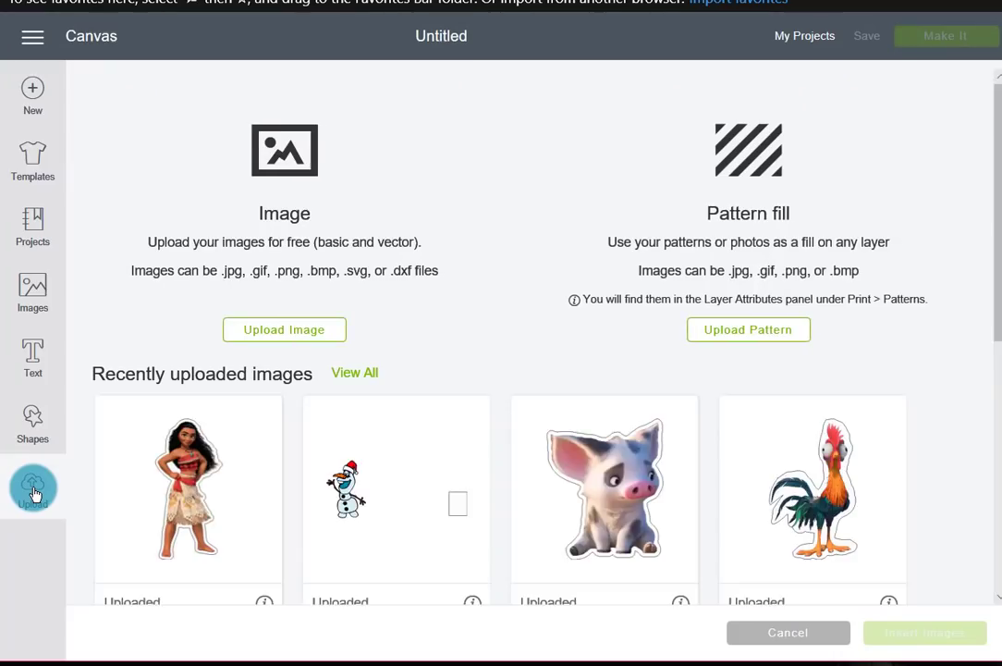
pyautogui.click(290, 338)
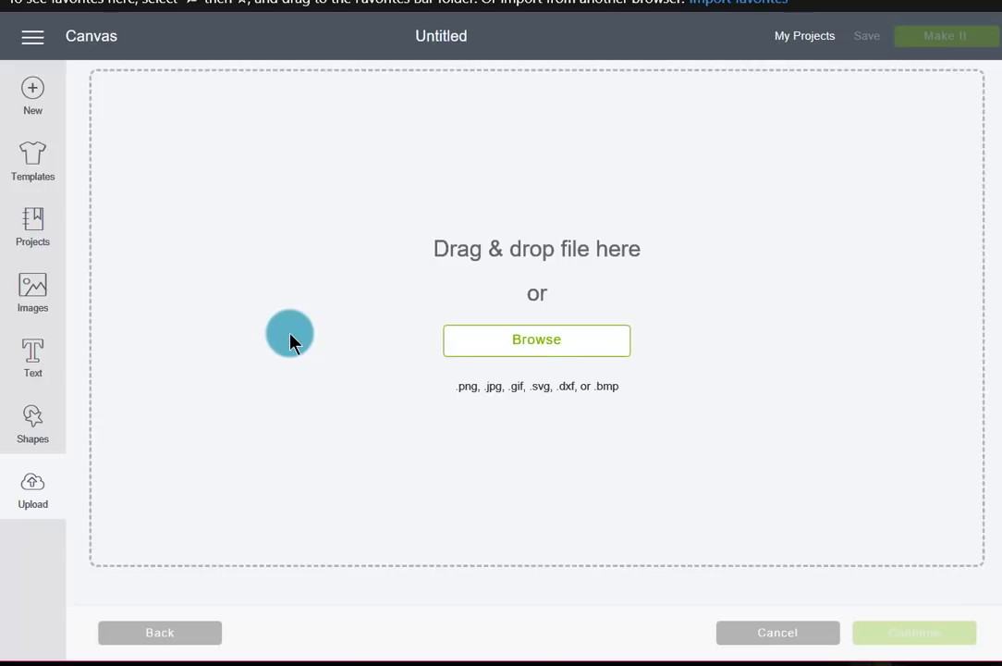
# - Load the file "moana with white for cricut" from the Desktop as the image for upload
pyautogui.click(553, 347)
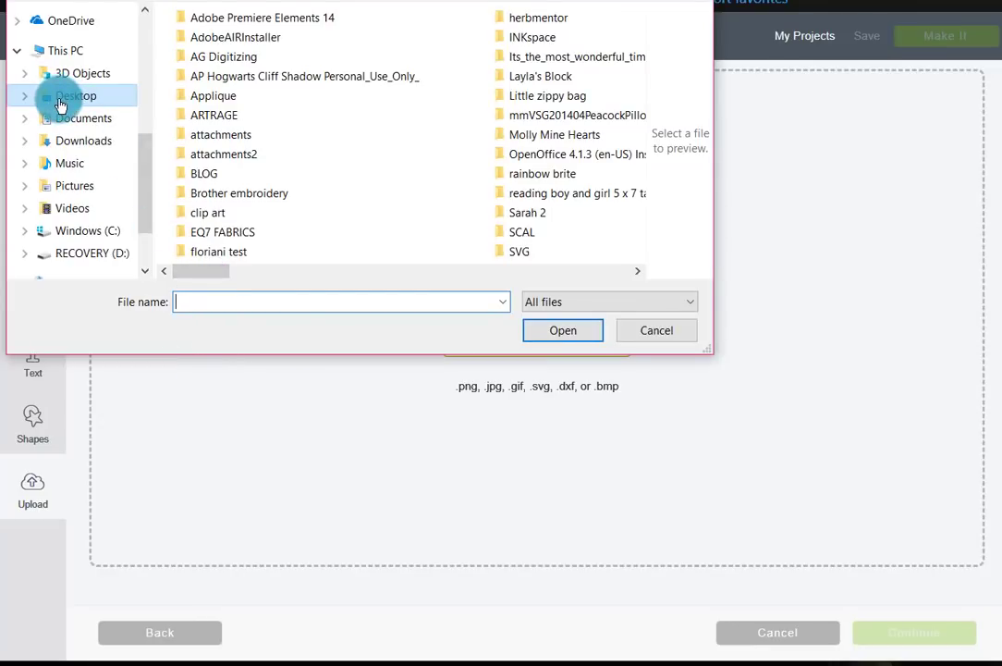
pyautogui.moveTo(213, 280); pyautogui.dragTo(426, 296)
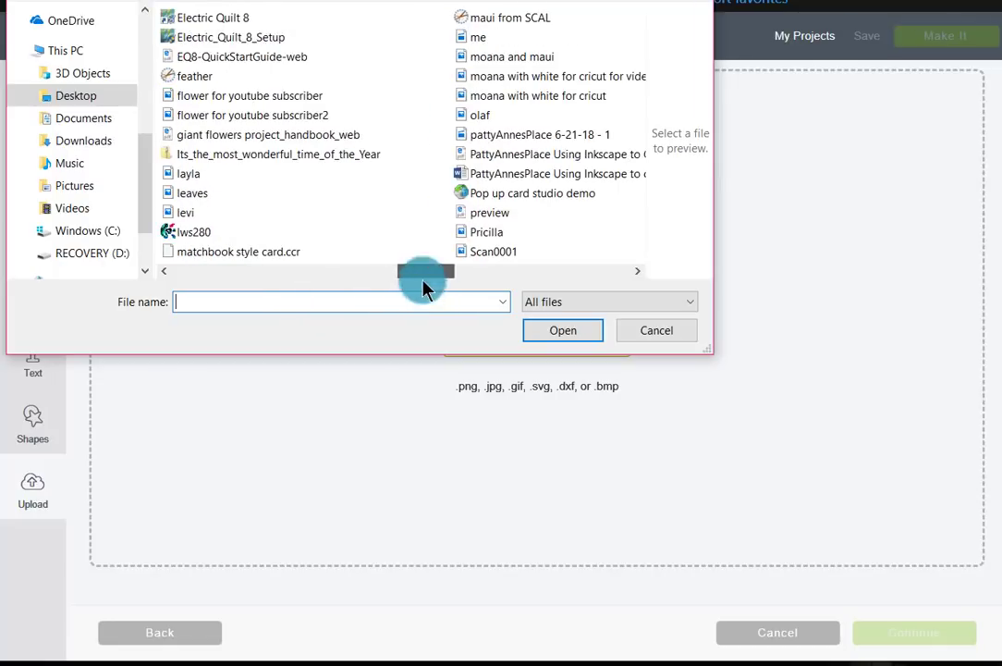
pyautogui.click(546, 78)
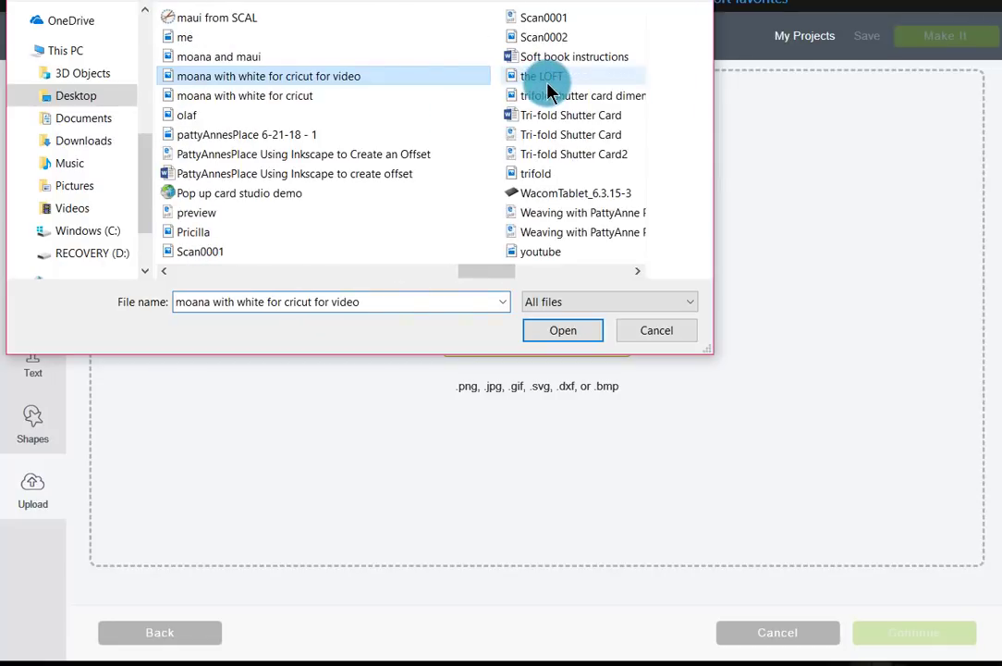
pyautogui.click(278, 100)
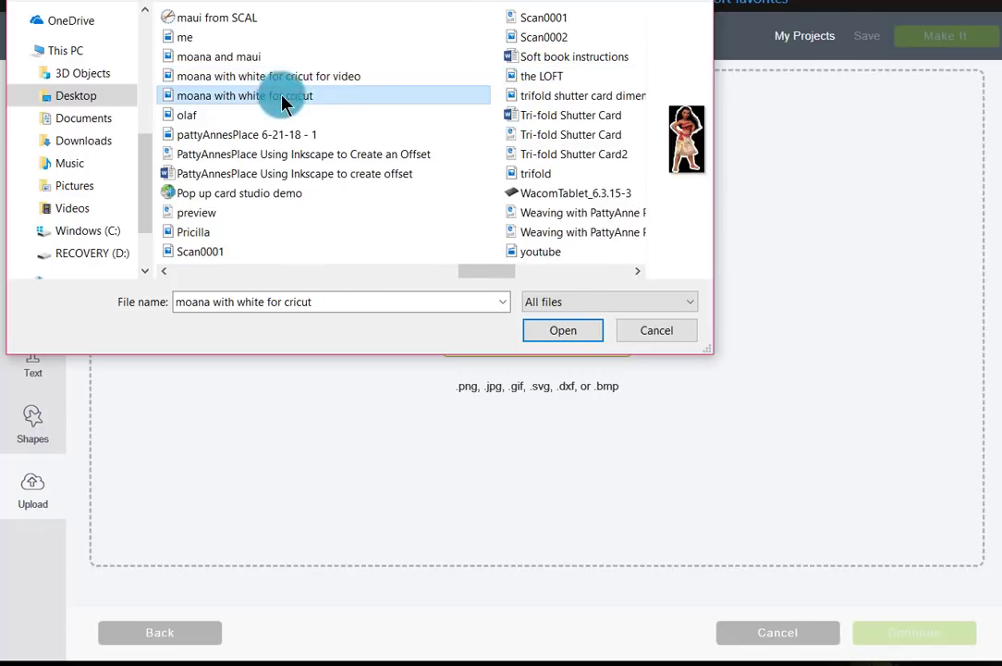
pyautogui.click(575, 335)
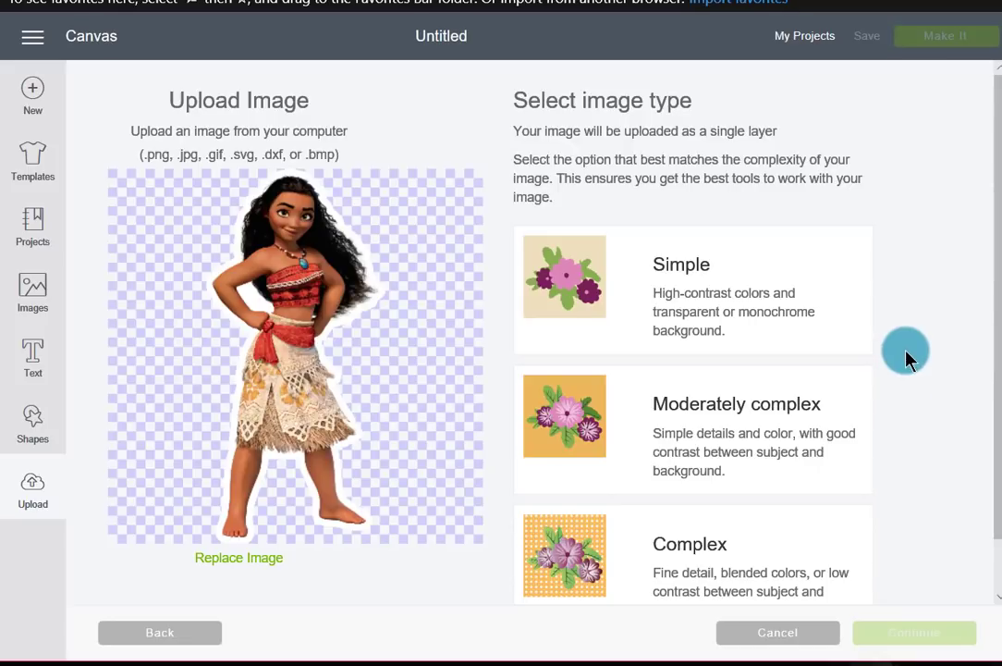
# - Set the image type to Complex and erase the background area around Moana, keeping her white border
pyautogui.click(614, 567)
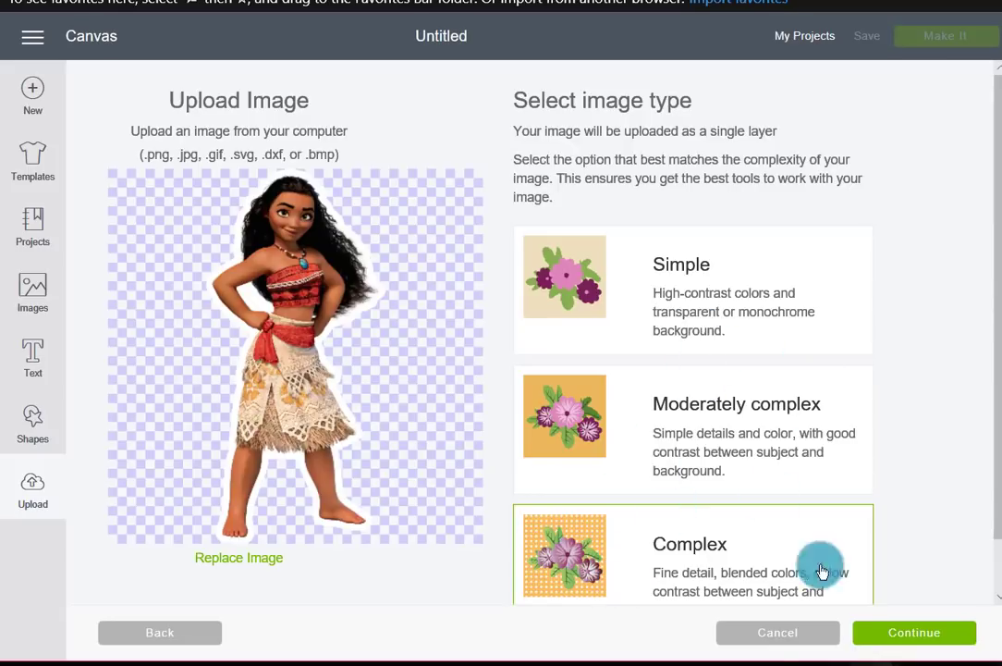
pyautogui.click(925, 633)
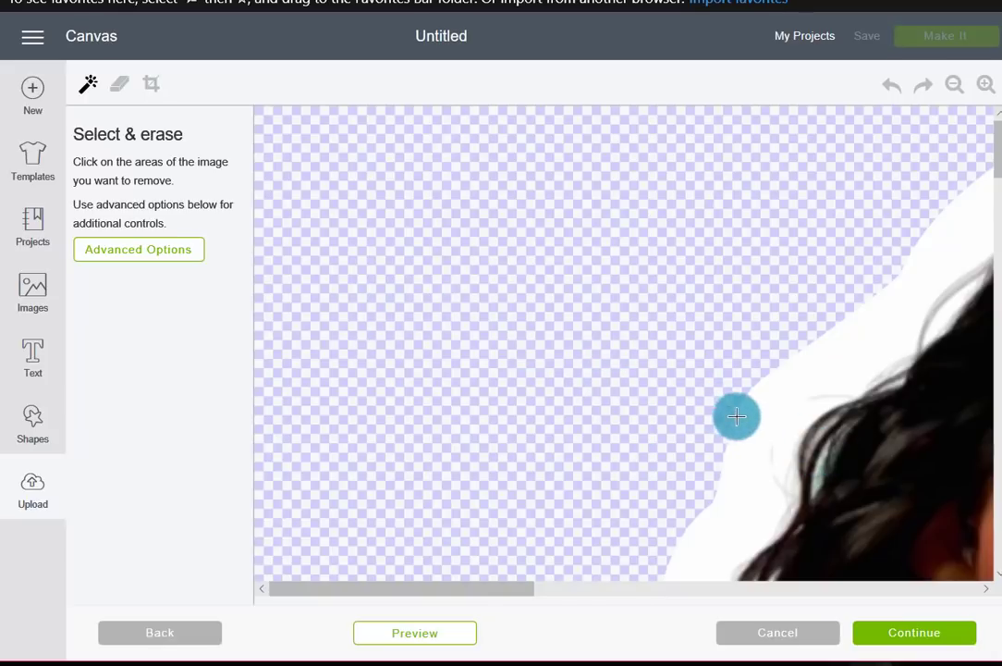
pyautogui.click(361, 327)
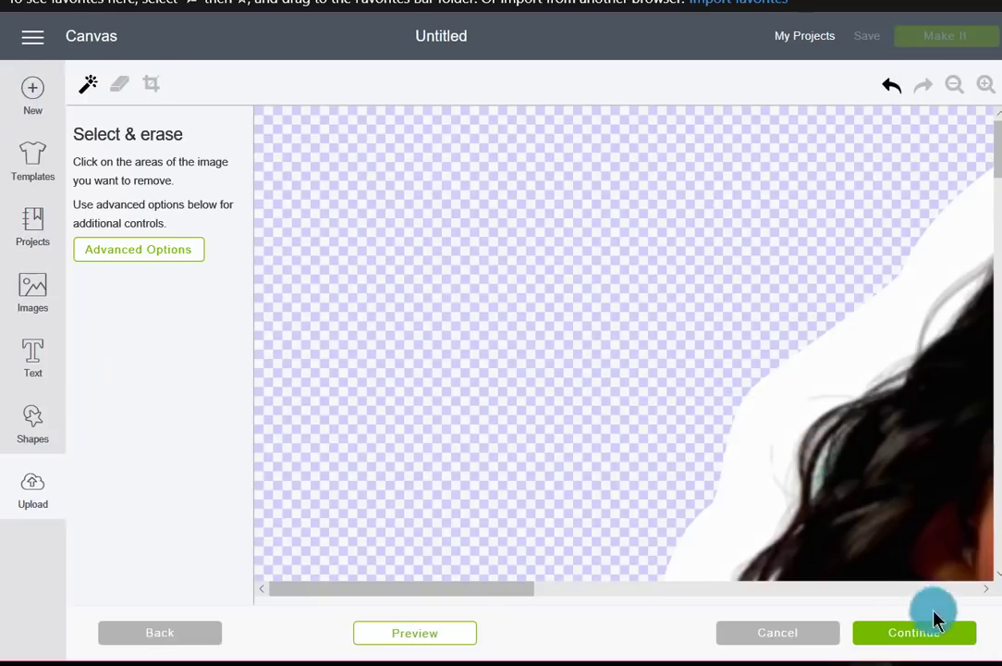
pyautogui.click(914, 656)
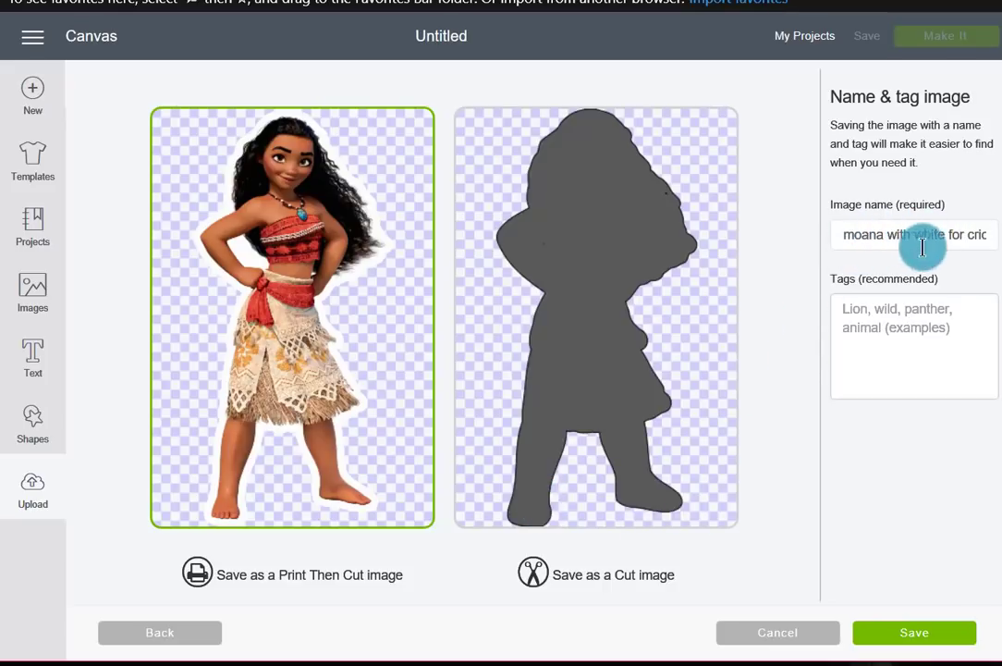
# - Tag the image "Moana, Disney, wall art for twins" and save it as a Print Then Cut image
pyautogui.click(850, 325)
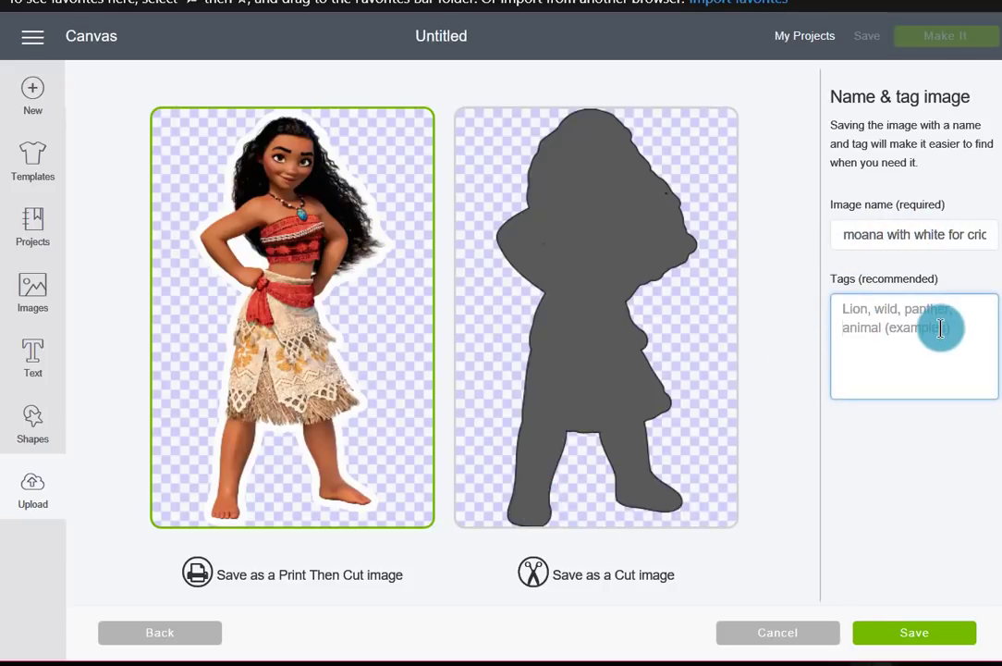
pyautogui.write('M')
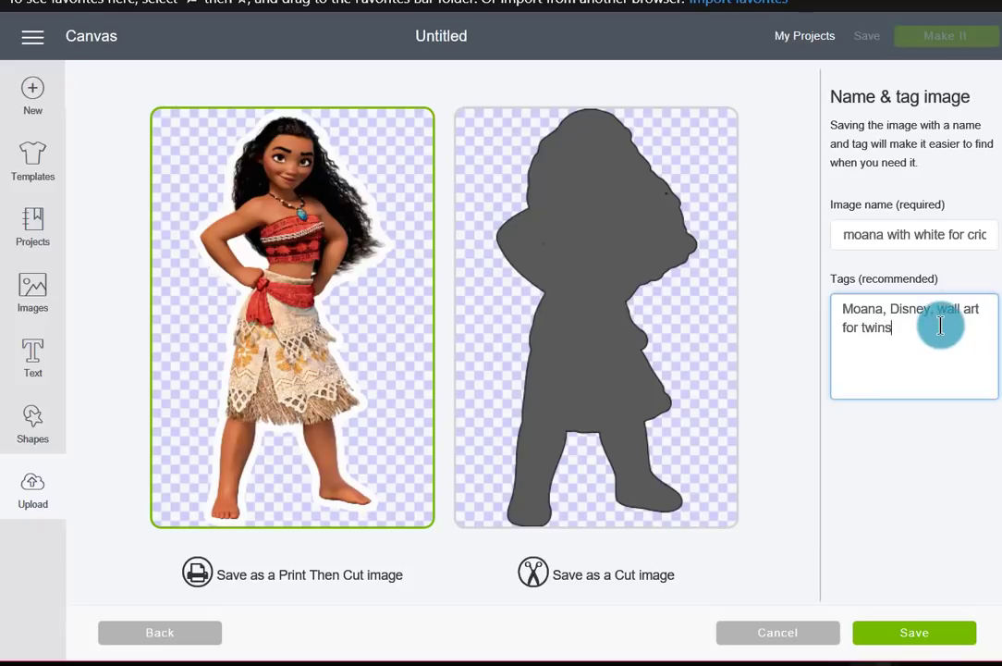
pyautogui.click(911, 638)
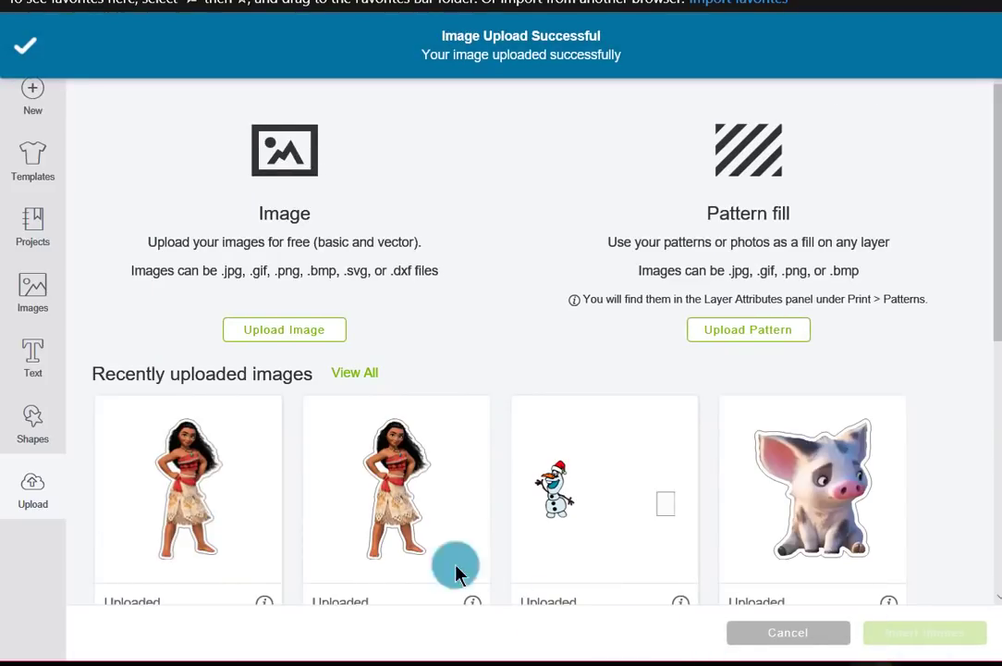
# - Insert the newly uploaded Moana image from the recently uploaded images onto the canvas
pyautogui.scroll(-4, 201, 474)
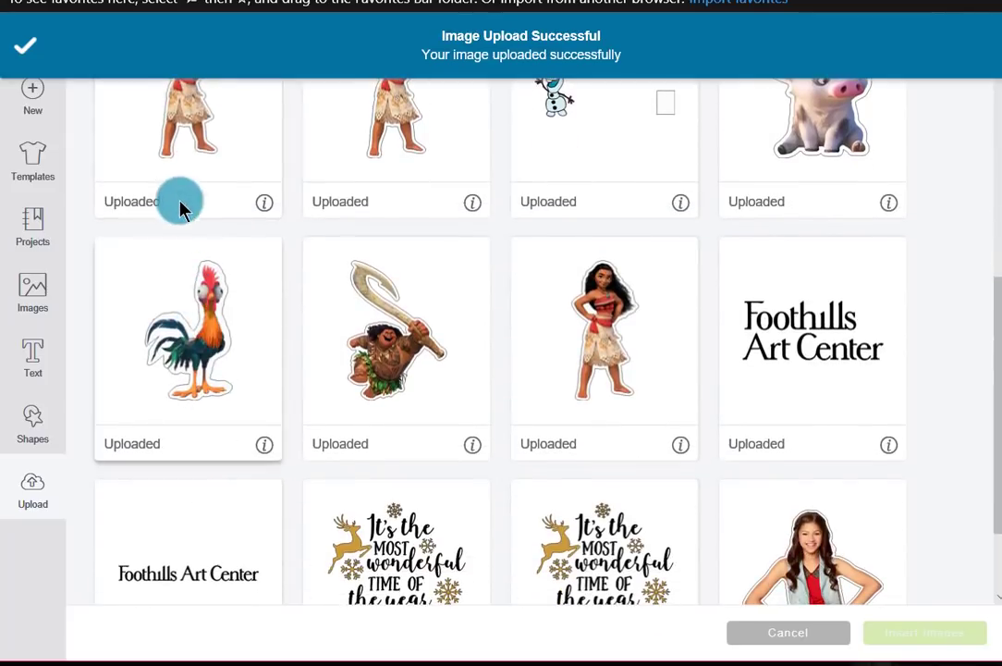
pyautogui.click(182, 159)
pyautogui.click(944, 634)
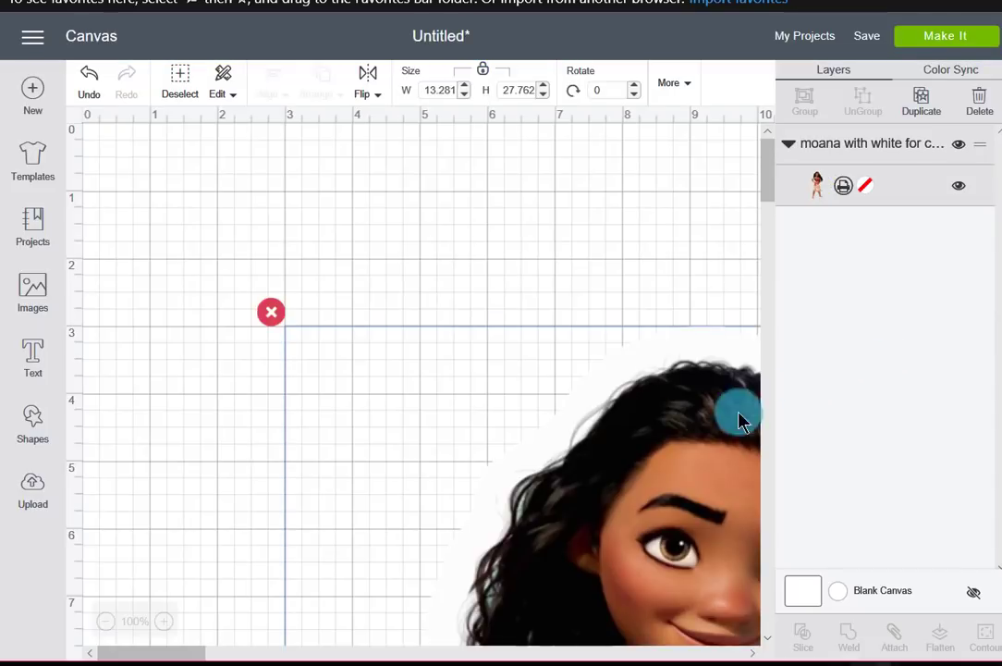
# - Move the Moana image toward the canvas's upper-left corner and set its height to 20 with proportions locked
pyautogui.moveTo(706, 434); pyautogui.dragTo(422, 311)
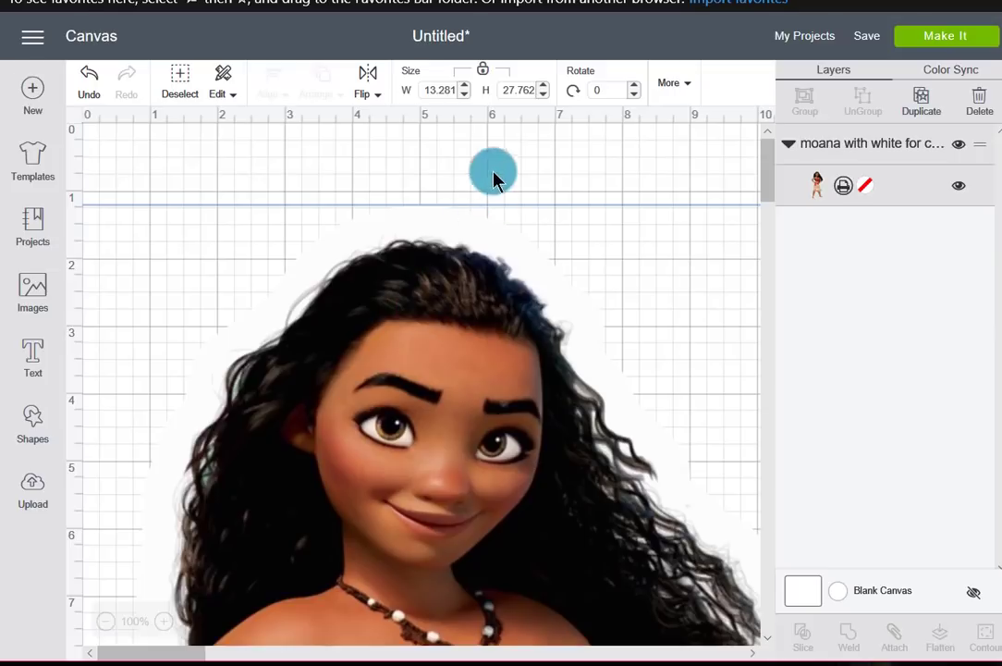
pyautogui.click(524, 93)
pyautogui.click(500, 91)
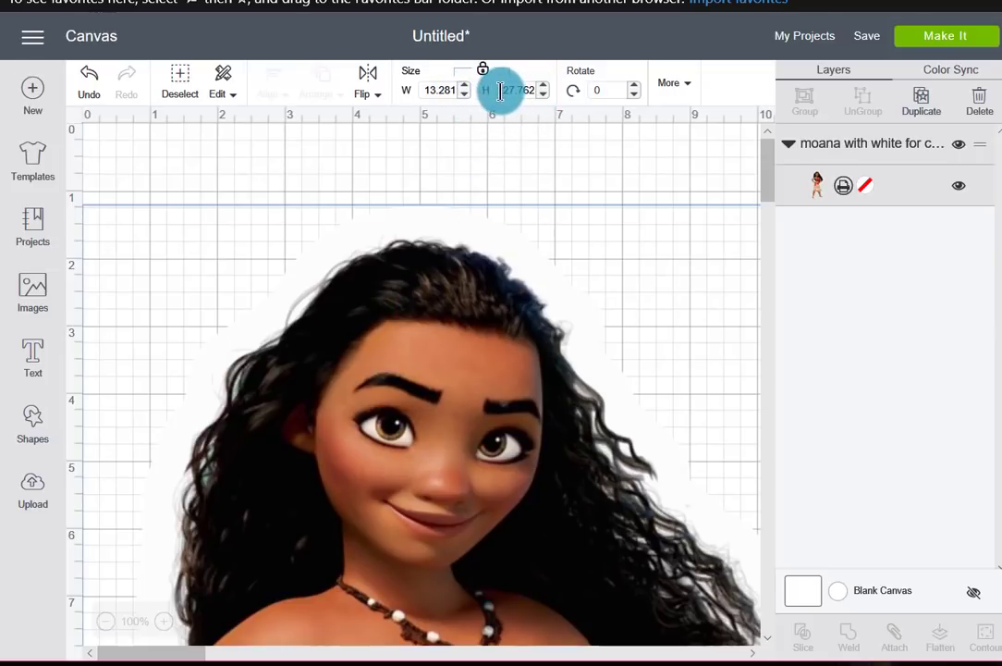
pyautogui.moveTo(500, 92); pyautogui.dragTo(596, 84)
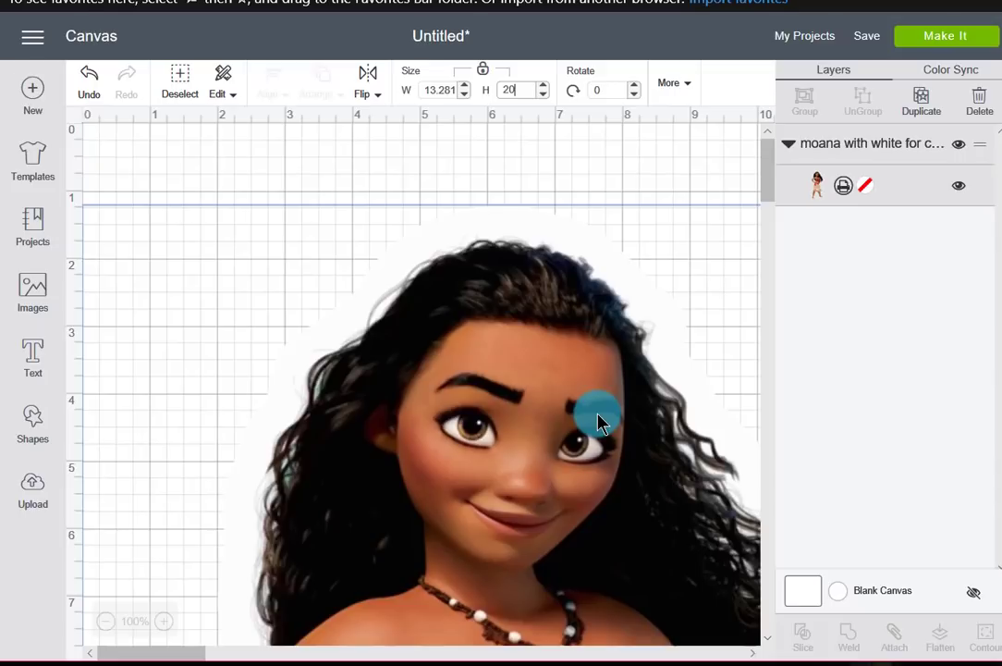
pyautogui.press('Return')
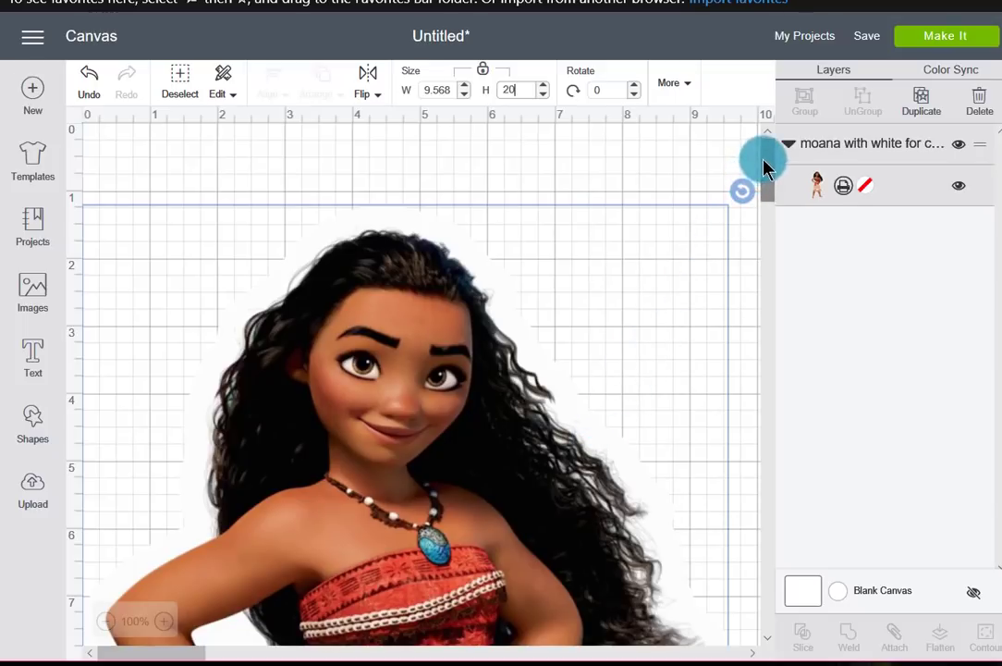
# - Reposition the resized Moana image just inside the canvas's upper-left corner and try to send the project to Make It
pyautogui.moveTo(431, 349); pyautogui.dragTo(442, 287)
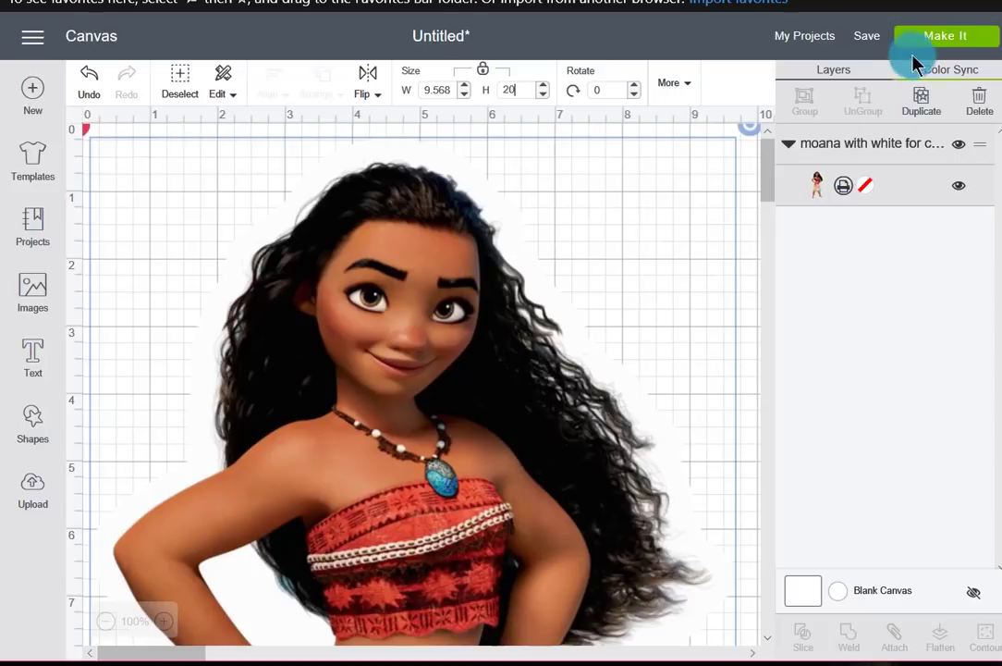
pyautogui.click(942, 37)
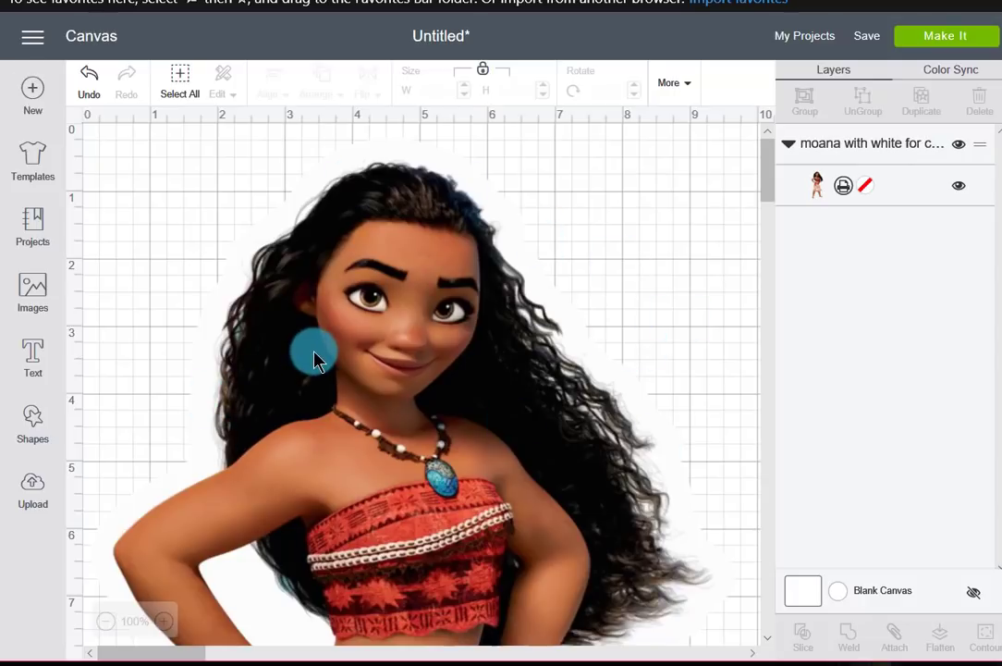
# - Insert a square shape and move it up over Moana's face
pyautogui.click(46, 420)
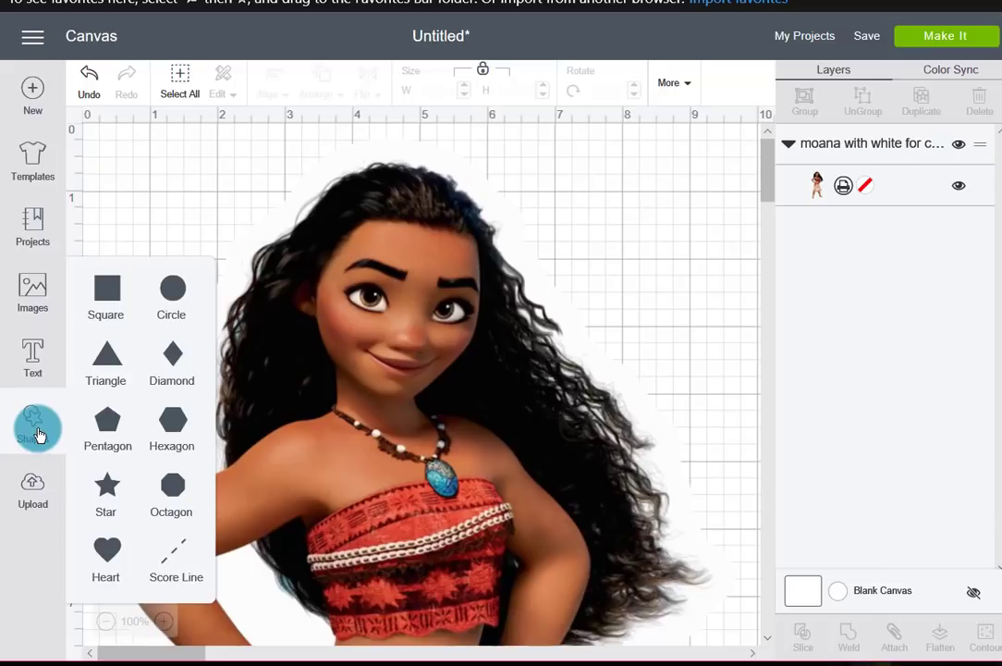
pyautogui.click(105, 298)
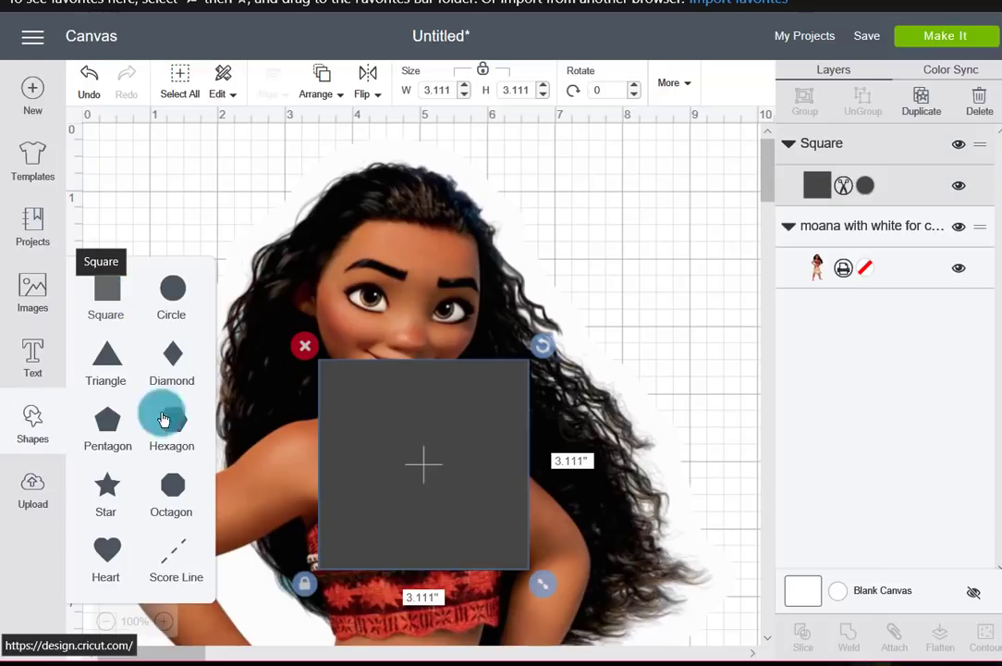
pyautogui.moveTo(405, 451); pyautogui.dragTo(404, 308)
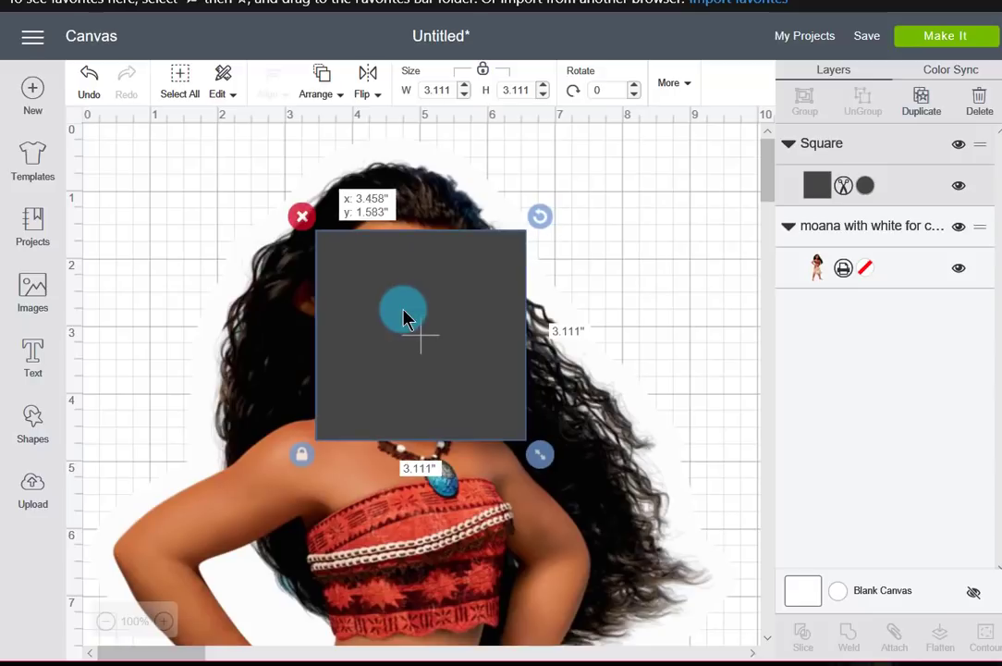
# - Insert another square, delete the first one, and move the new square up beside Moana's face
pyautogui.click(30, 427)
pyautogui.click(106, 295)
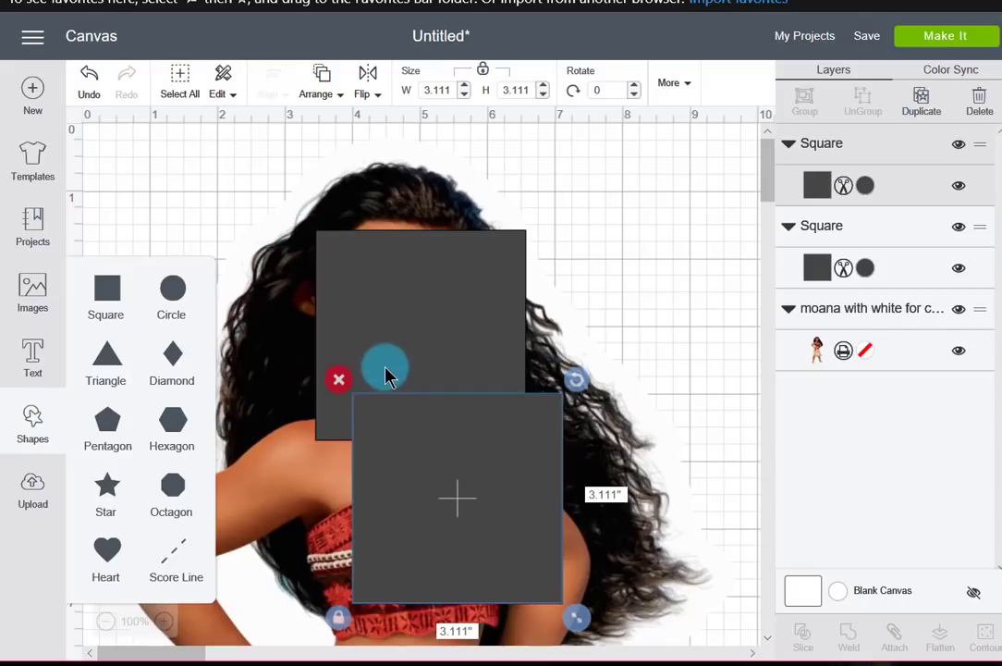
pyautogui.click(350, 266)
pyautogui.click(314, 220)
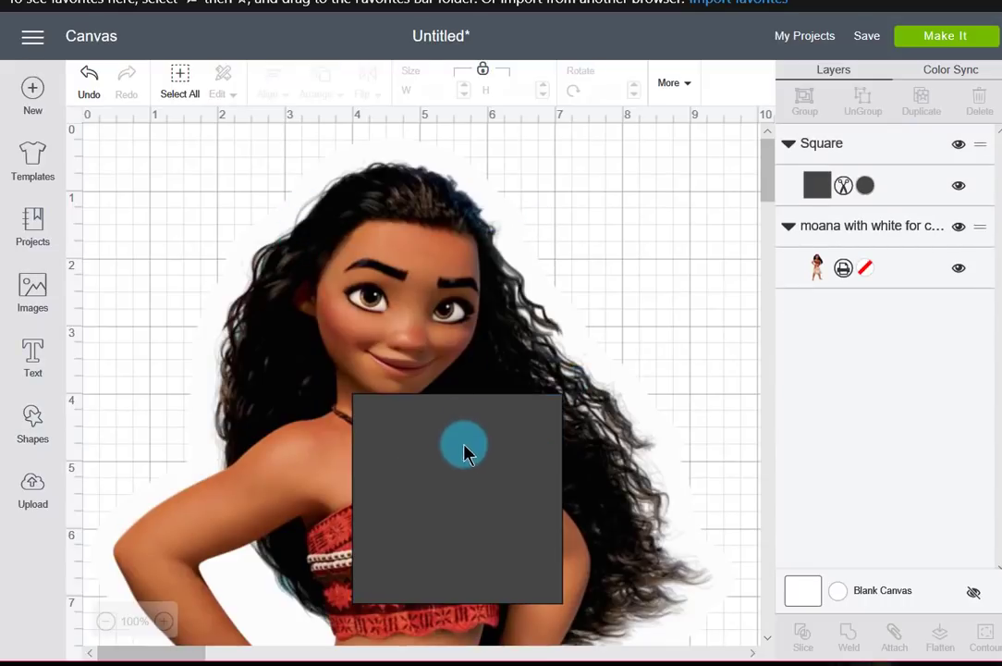
pyautogui.moveTo(465, 454); pyautogui.dragTo(533, 268)
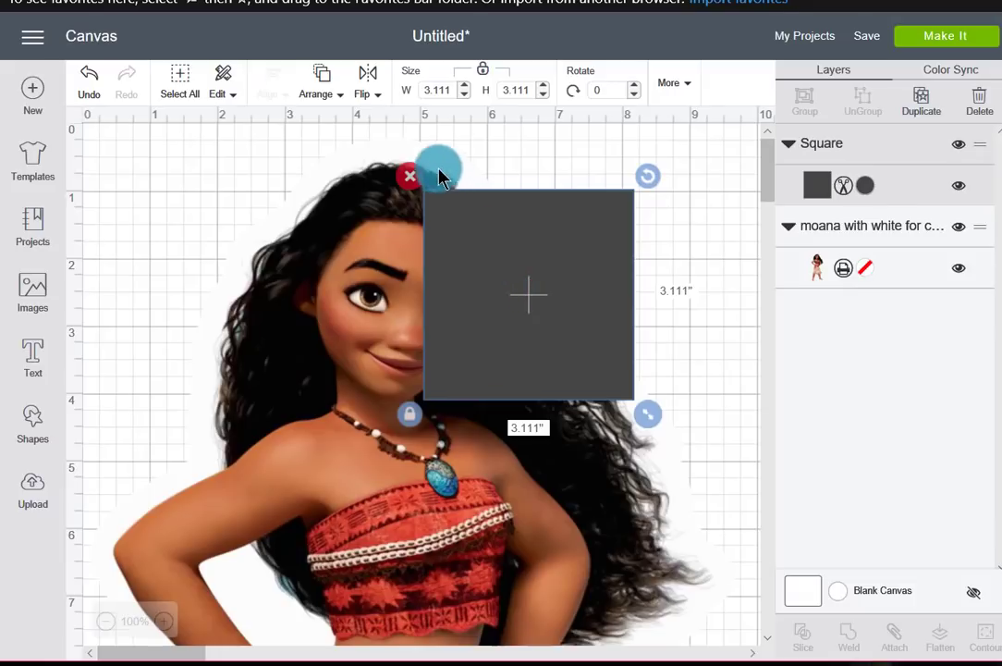
# - Unlock the square's proportions and set its height to 6.75 and its width to 9.25
pyautogui.click(485, 81)
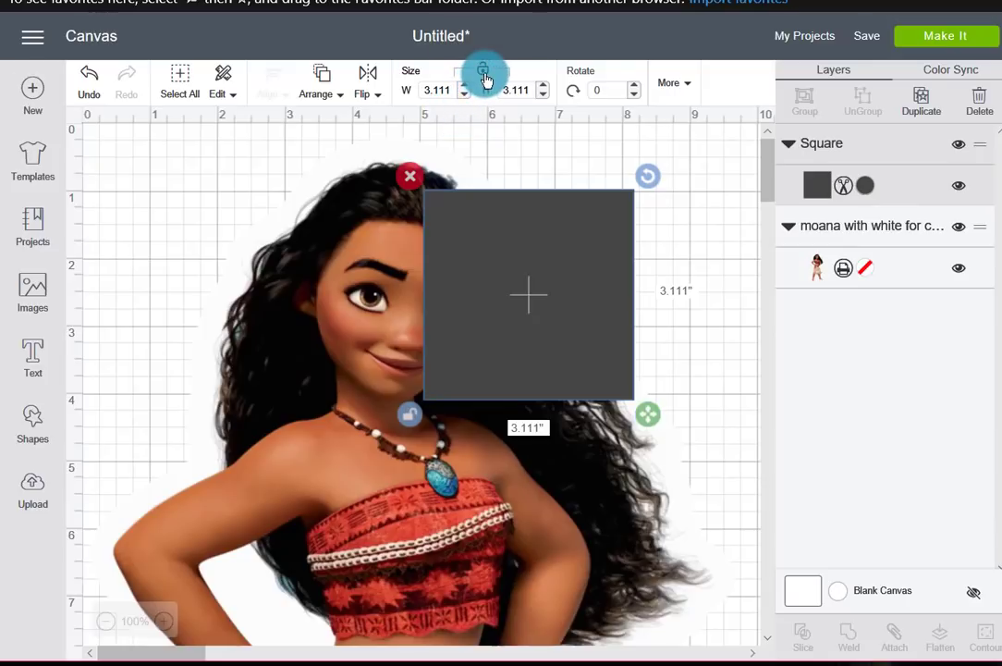
pyautogui.click(427, 90)
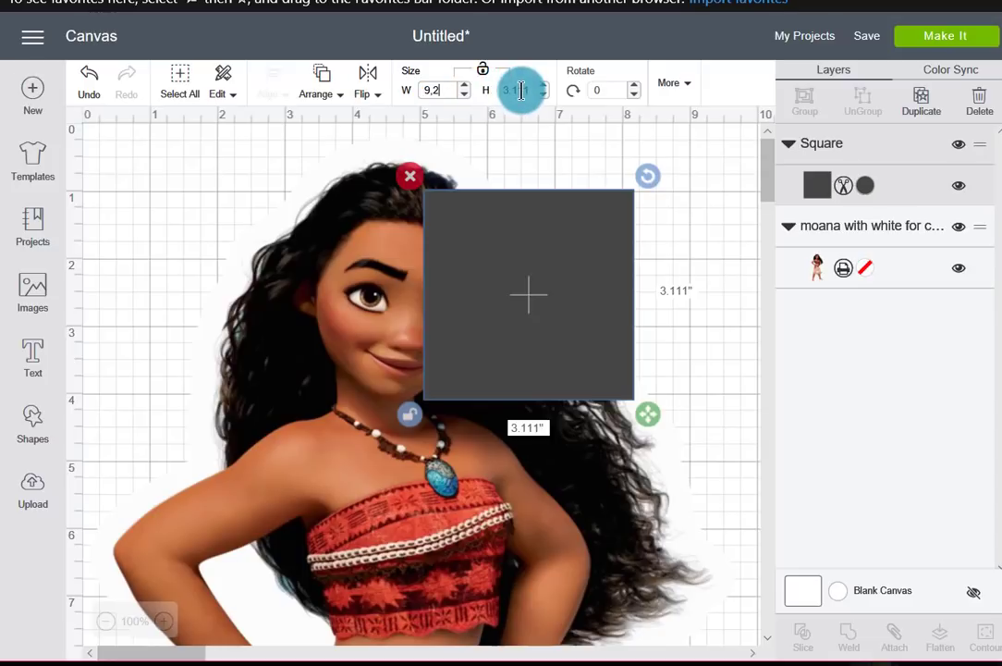
pyautogui.click(521, 89)
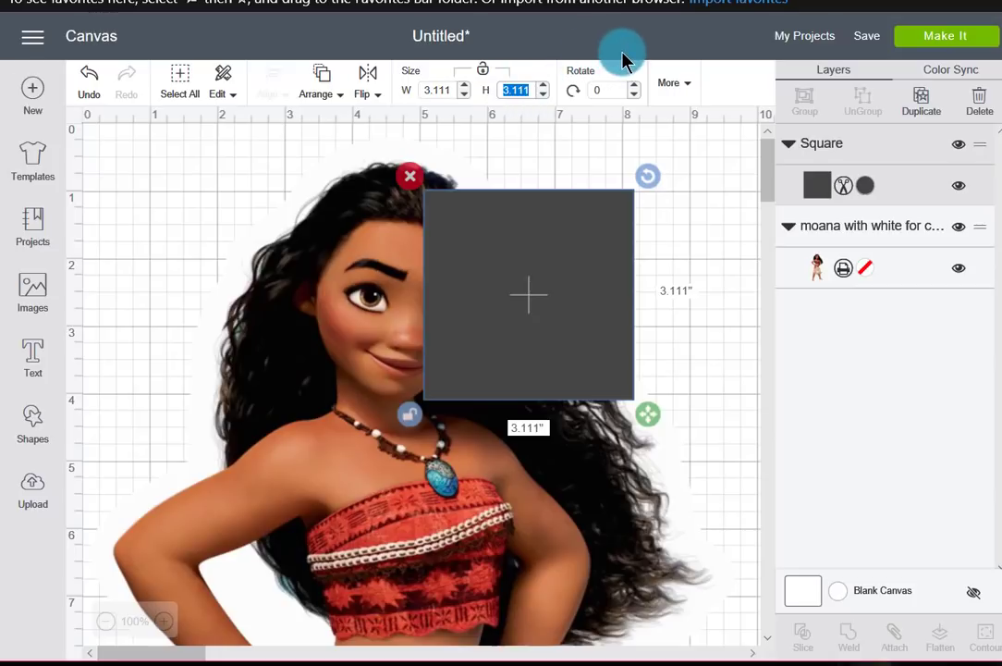
pyautogui.write('6.75')
pyautogui.press('Return')
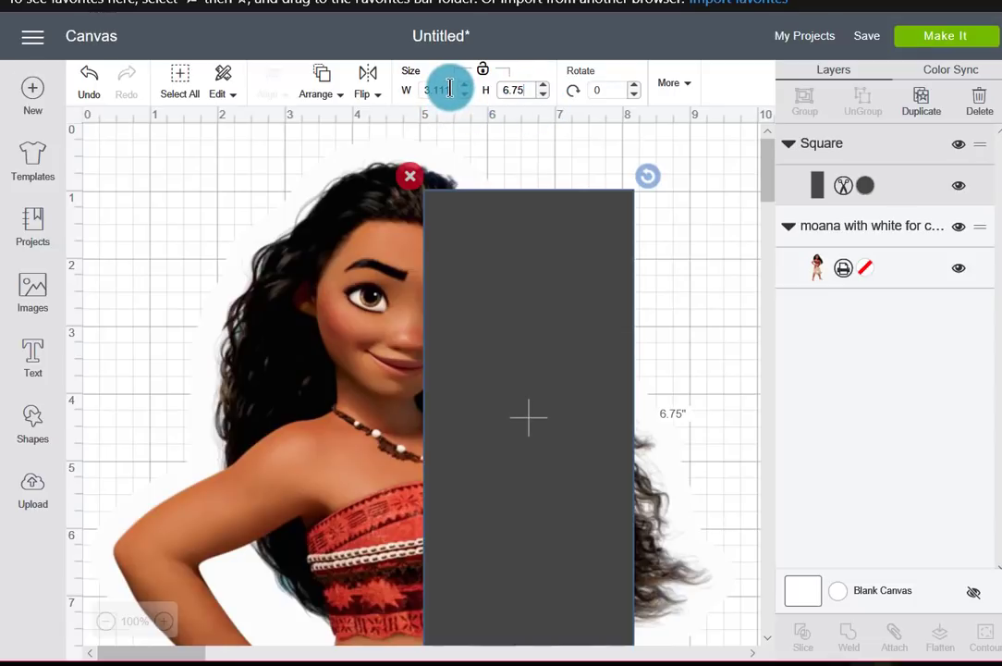
pyautogui.moveTo(449, 88); pyautogui.dragTo(385, 93)
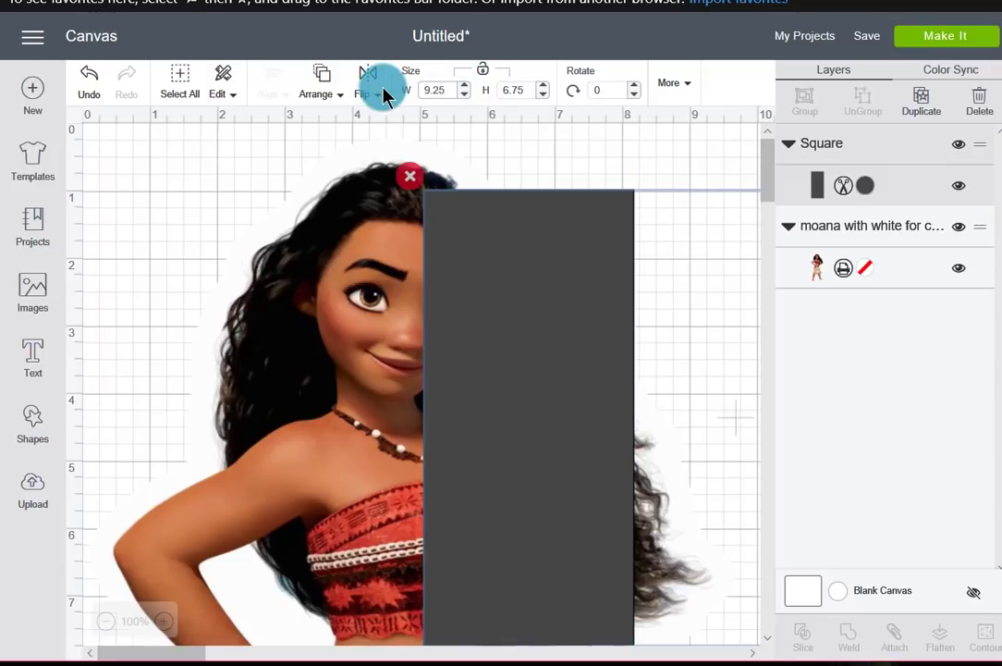
pyautogui.press('Return')
# - Separate the gray rectangle and the Moana image, placing the rectangle in open space to the left of Moana's upper body
pyautogui.moveTo(505, 243); pyautogui.dragTo(211, 176)
pyautogui.moveTo(194, 176); pyautogui.dragTo(212, 203)
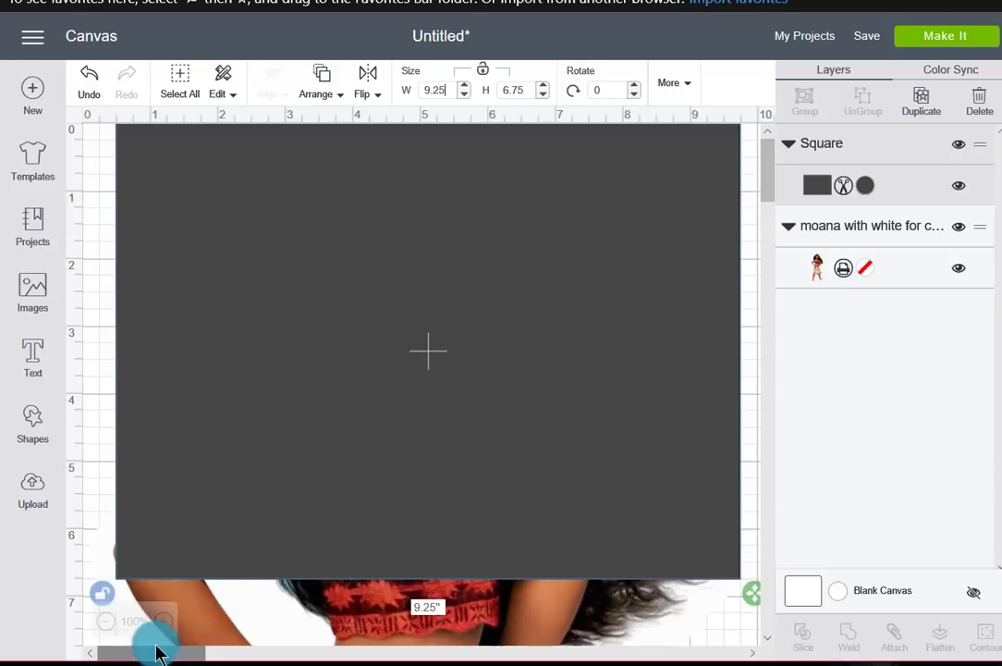
pyautogui.click(107, 621)
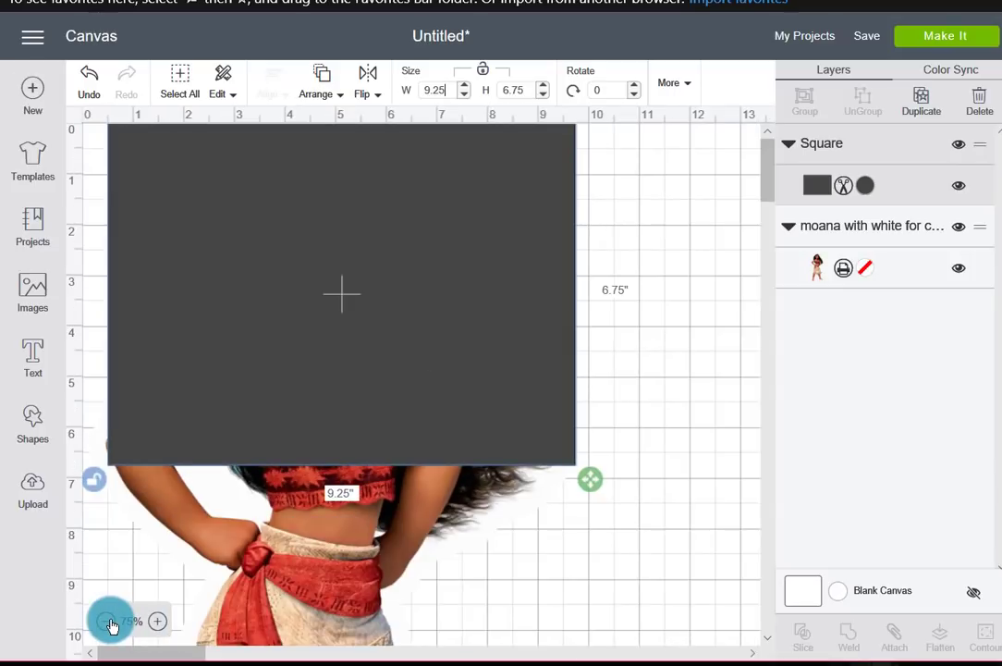
pyautogui.click(107, 622)
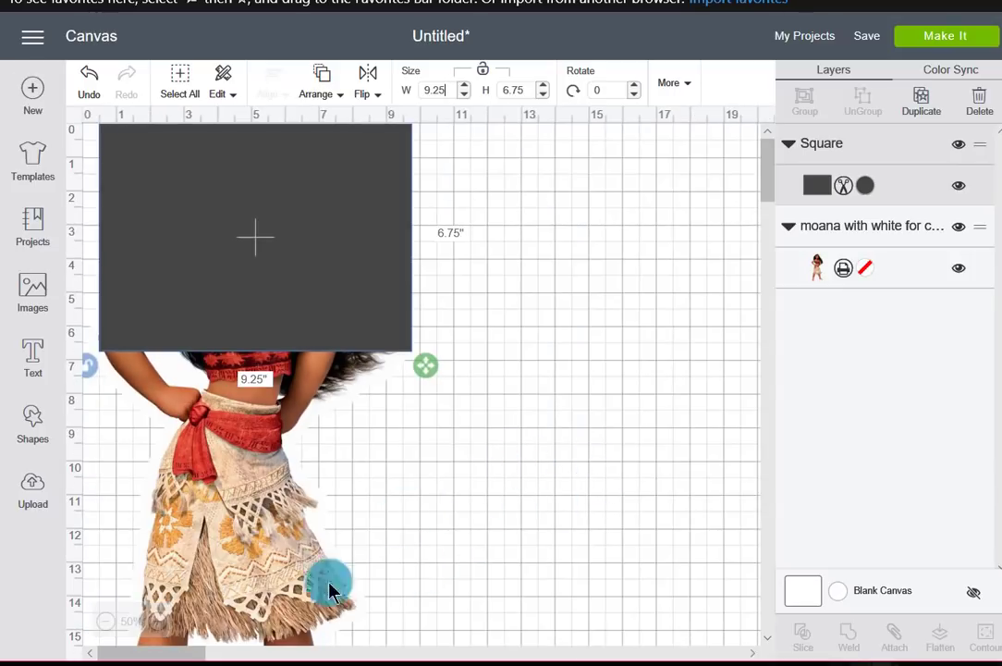
pyautogui.click(106, 621)
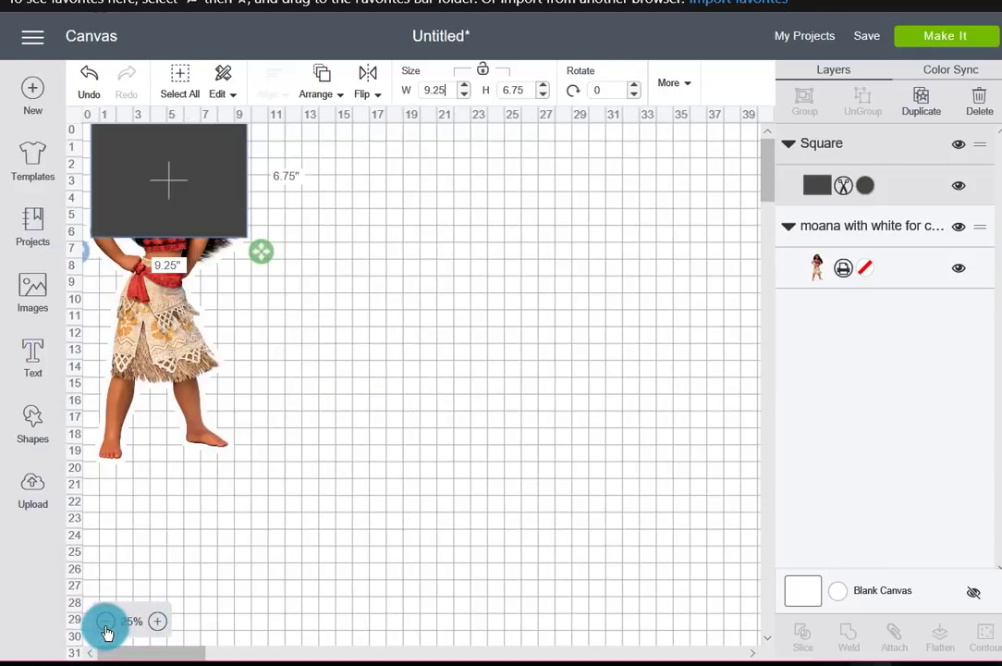
pyautogui.moveTo(174, 287); pyautogui.dragTo(471, 362)
pyautogui.moveTo(194, 203); pyautogui.dragTo(216, 284)
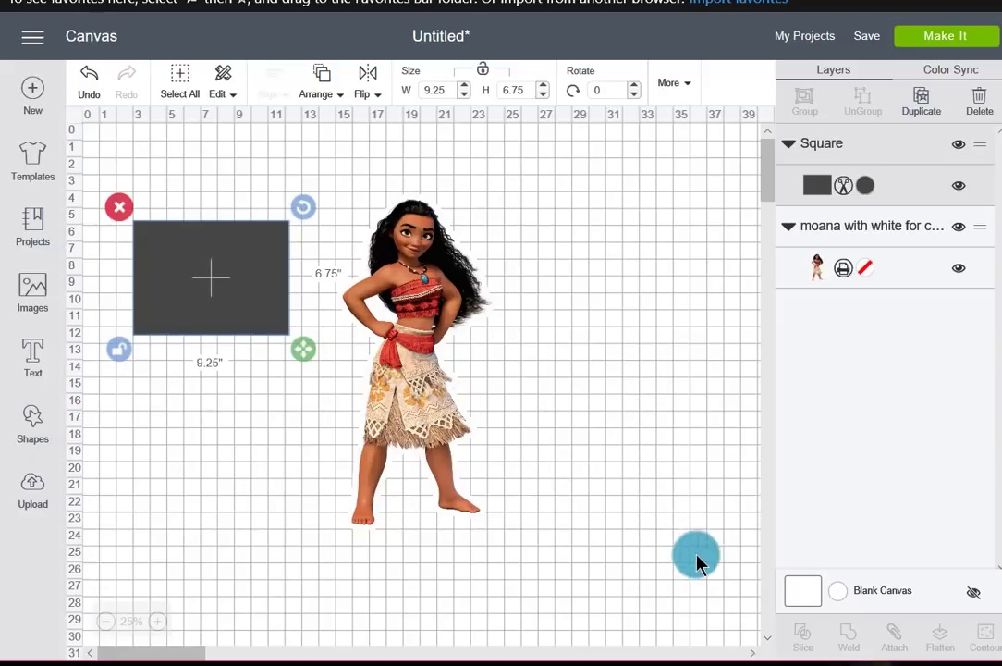
# - Change the blank canvas background to the teal color #36F0C3
pyautogui.click(839, 590)
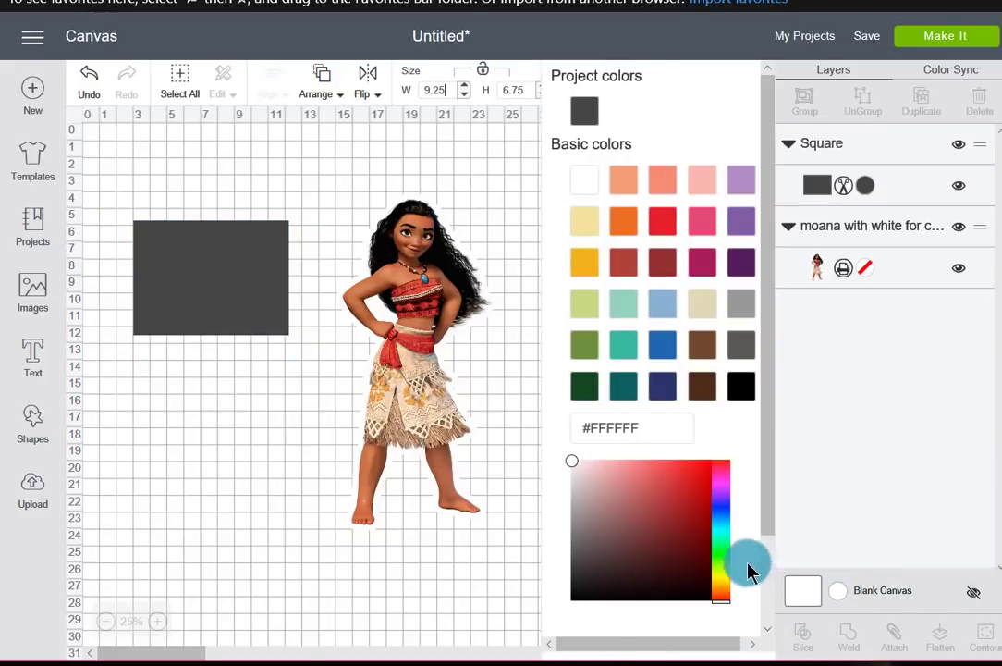
pyautogui.click(717, 534)
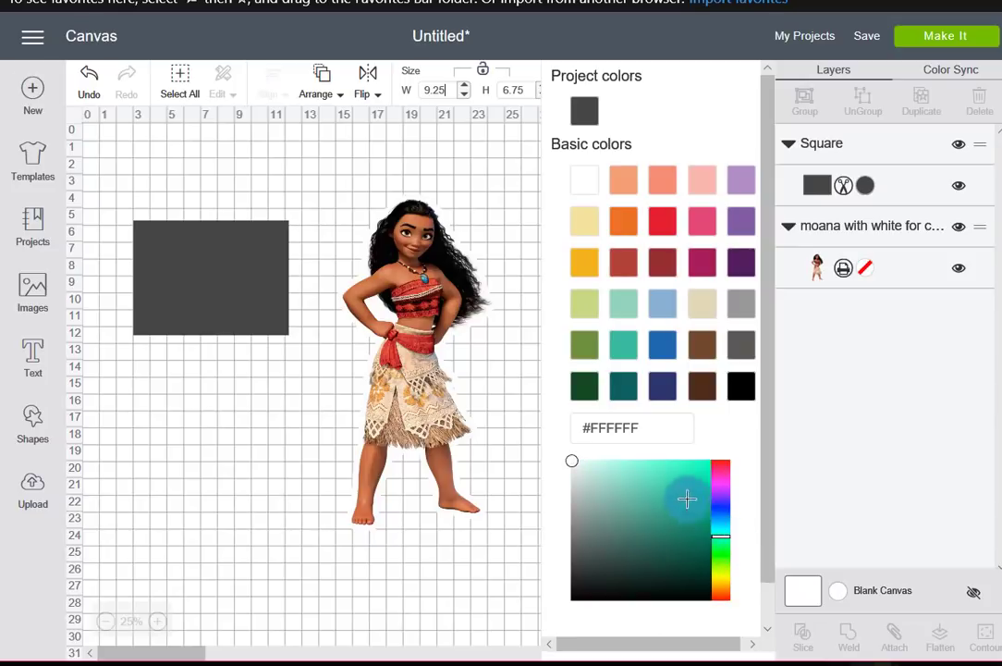
pyautogui.click(681, 469)
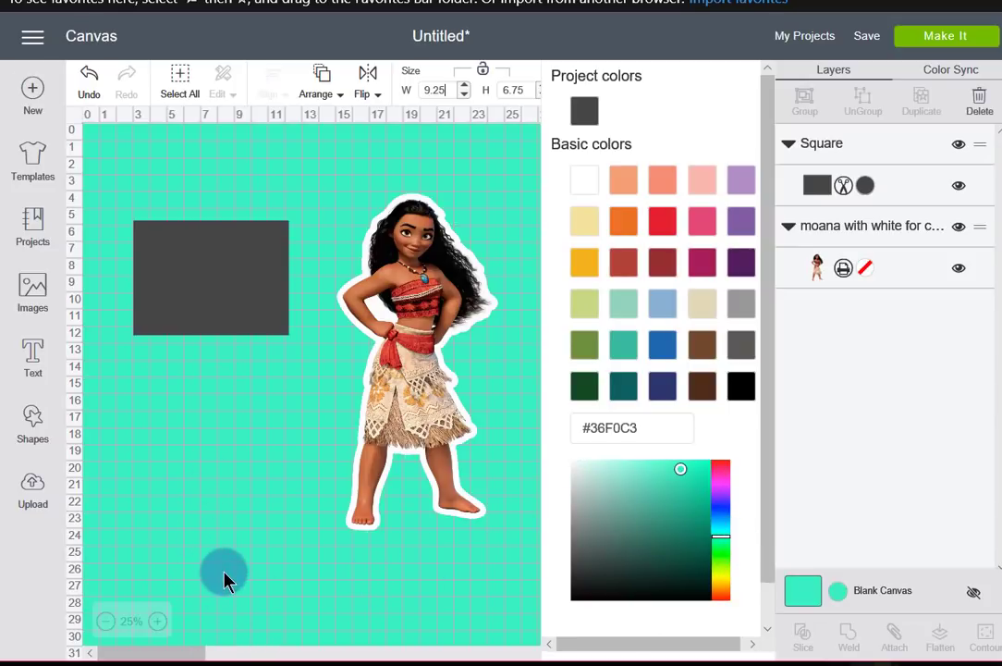
pyautogui.click(212, 488)
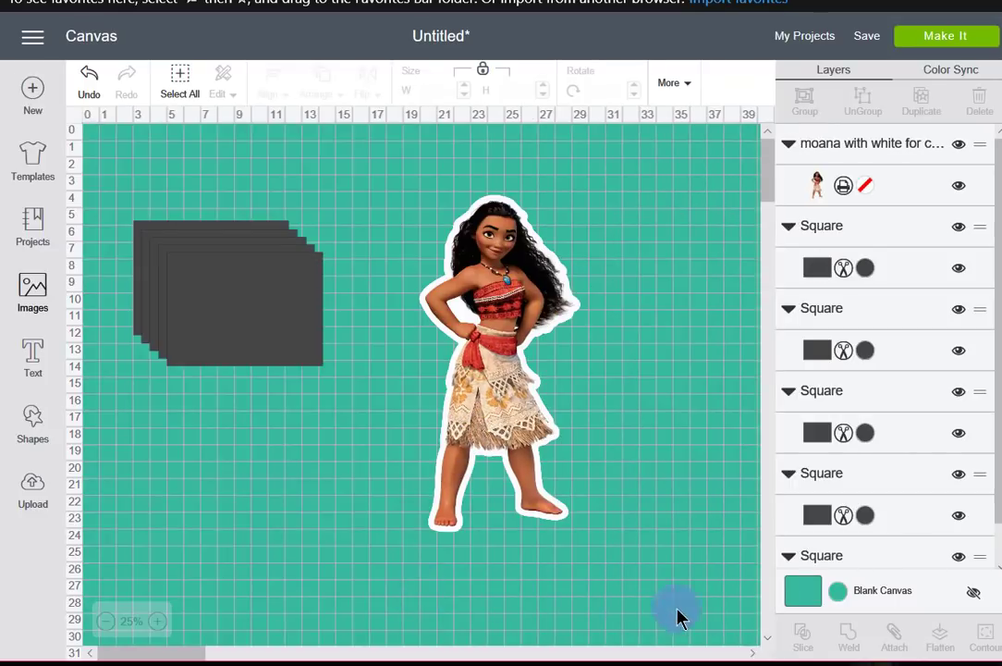
# - Resize the Moana image to a width of 9.2 with proportions locked
pyautogui.click(488, 377)
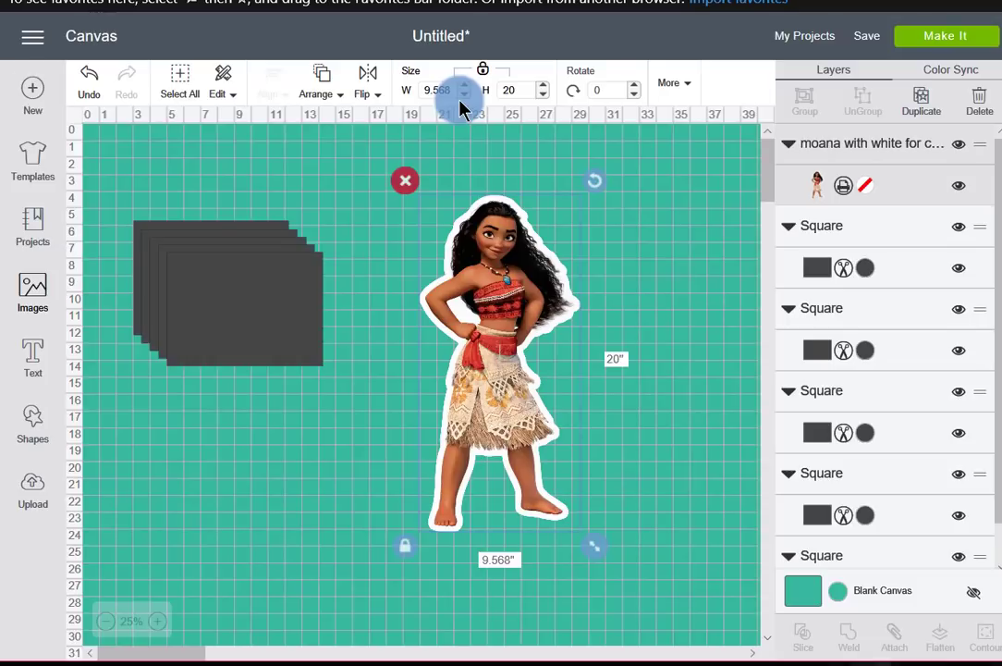
pyautogui.moveTo(461, 108); pyautogui.dragTo(439, 105)
pyautogui.write('5')
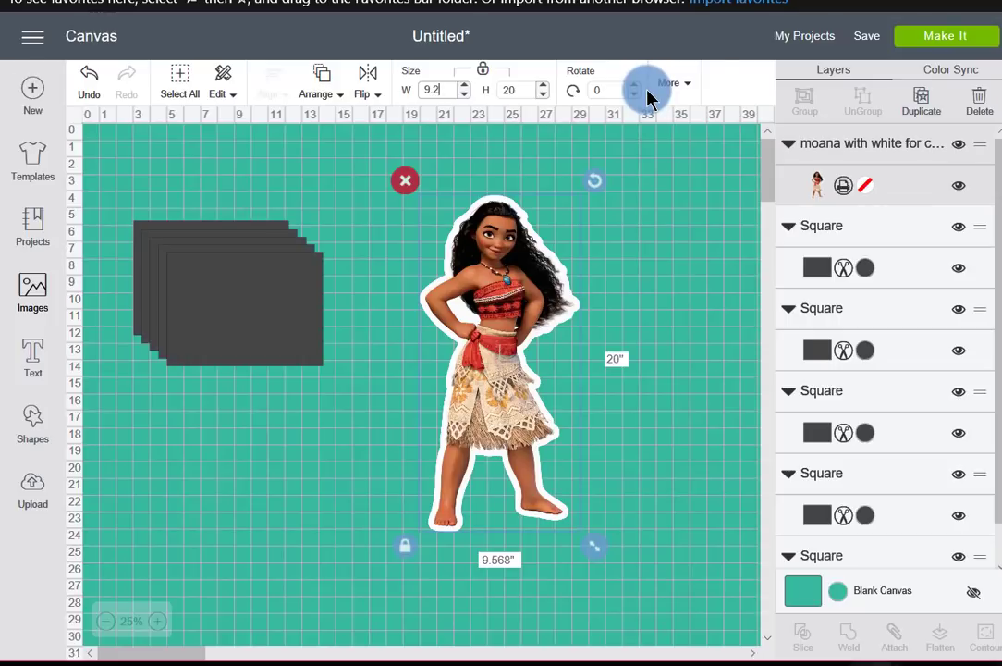
pyautogui.click(519, 86)
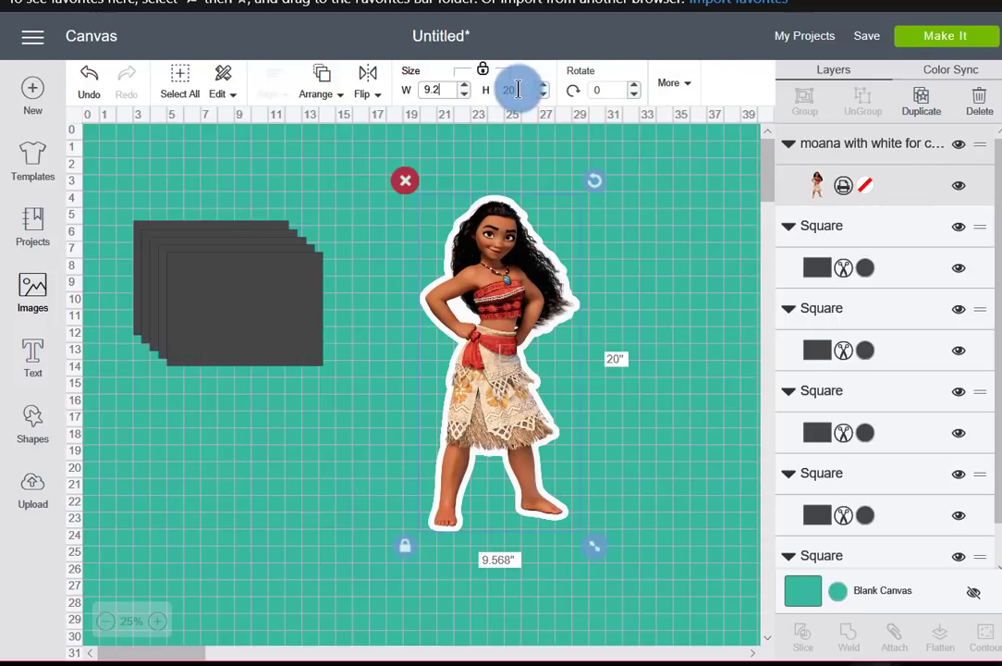
pyautogui.press('Return')
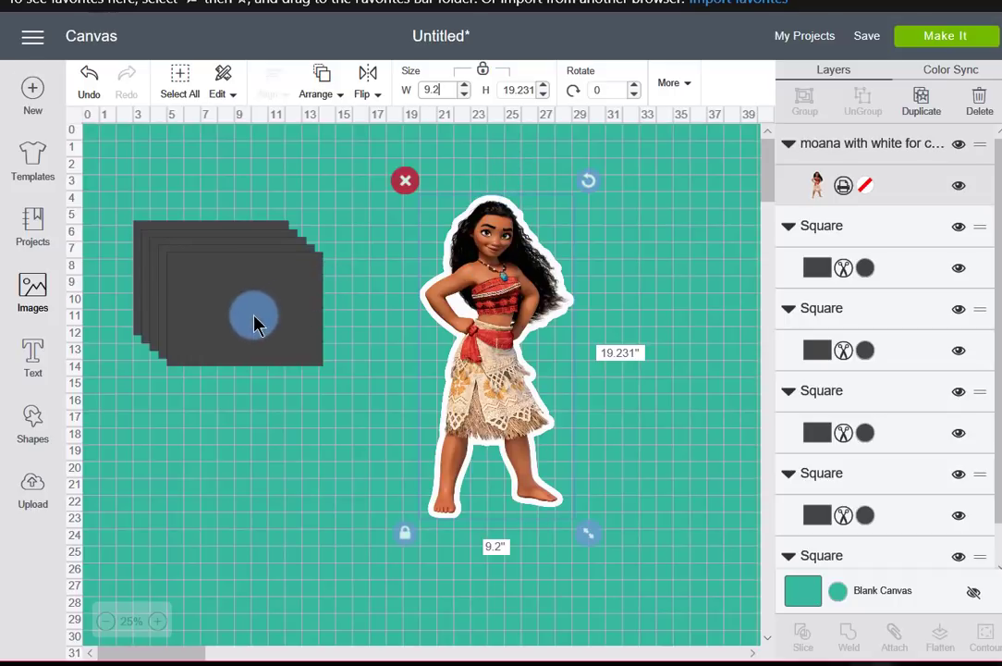
# - Place one gray rectangle behind Moana's legs, flush with the image's side edges, and slice the image with it
pyautogui.moveTo(255, 324); pyautogui.dragTo(526, 473)
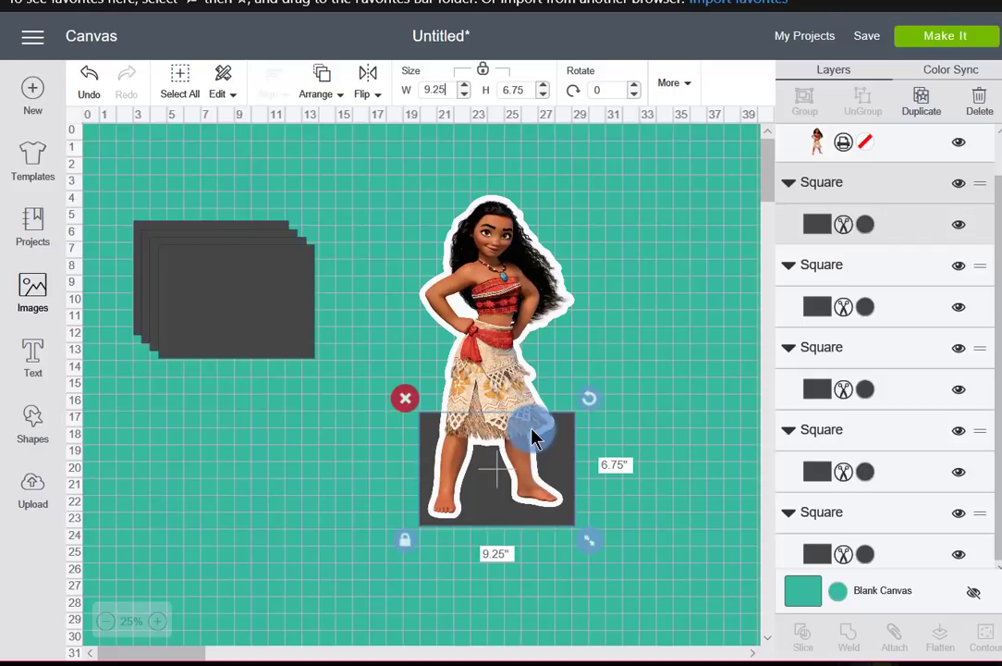
pyautogui.keyDown('shift'); pyautogui.click(514, 313); pyautogui.keyUp('shift')
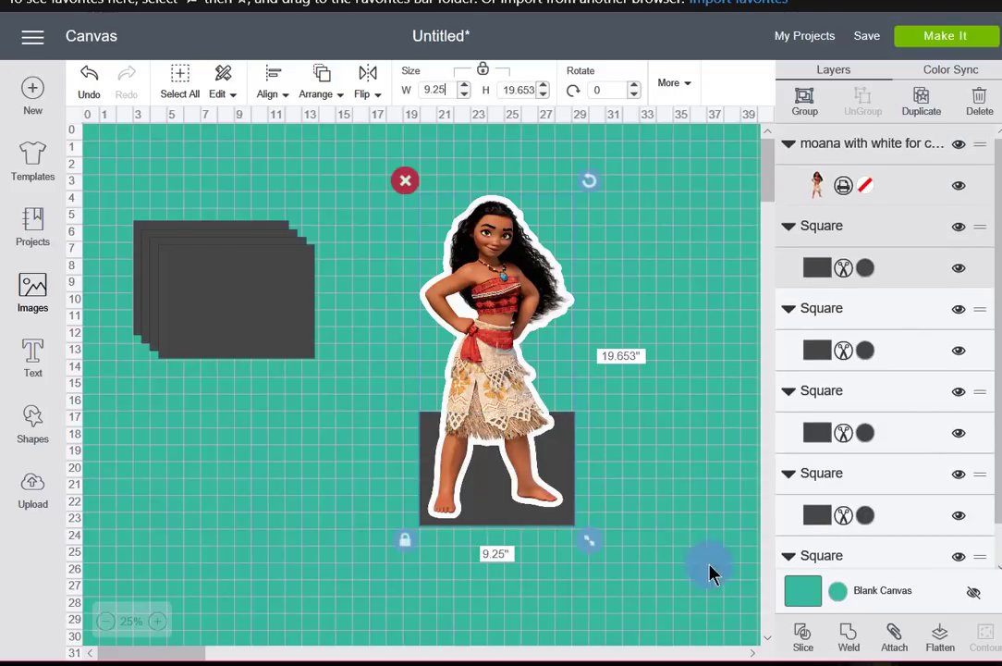
pyautogui.click(808, 650)
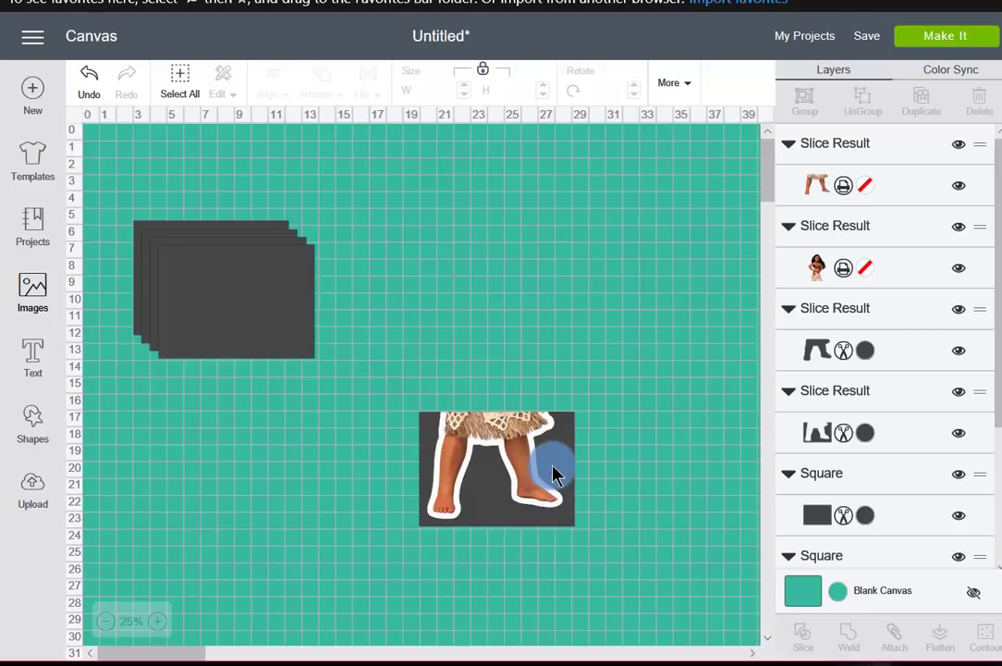
# - Move the sliced legs below the rectangle stack and delete the two leftover gray slice pieces
pyautogui.moveTo(553, 474); pyautogui.dragTo(286, 481)
pyautogui.moveTo(485, 499); pyautogui.dragTo(581, 578)
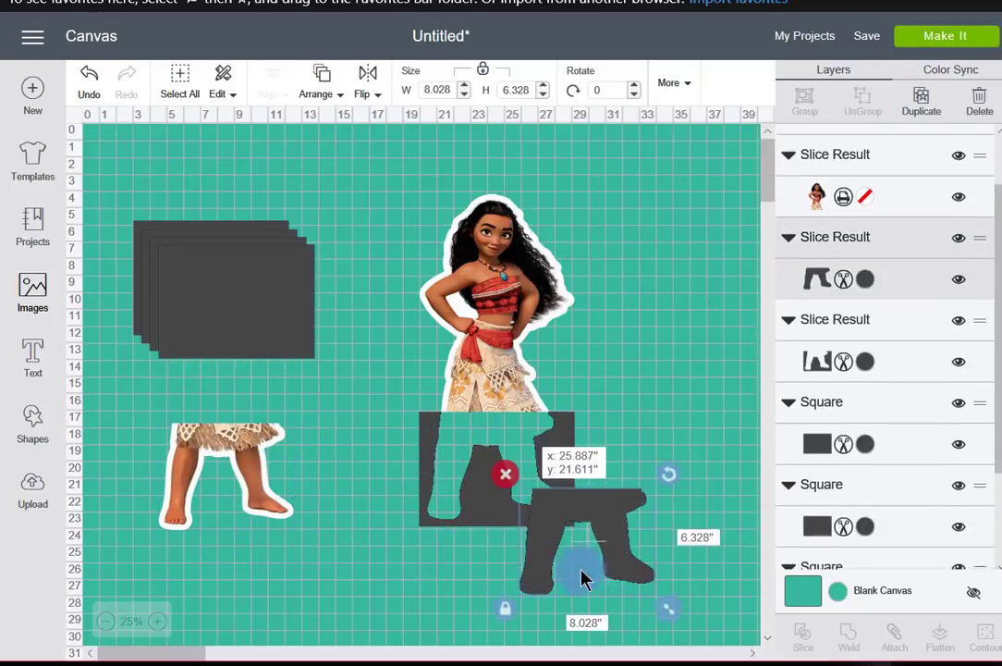
pyautogui.click(505, 474)
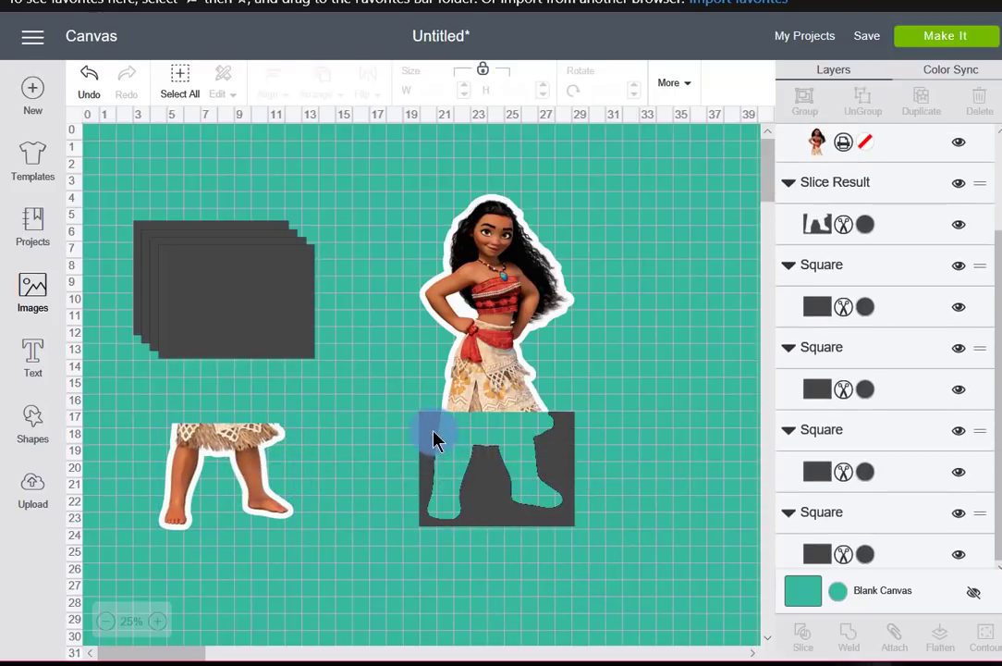
pyautogui.moveTo(435, 441); pyautogui.dragTo(532, 606)
pyautogui.click(473, 514)
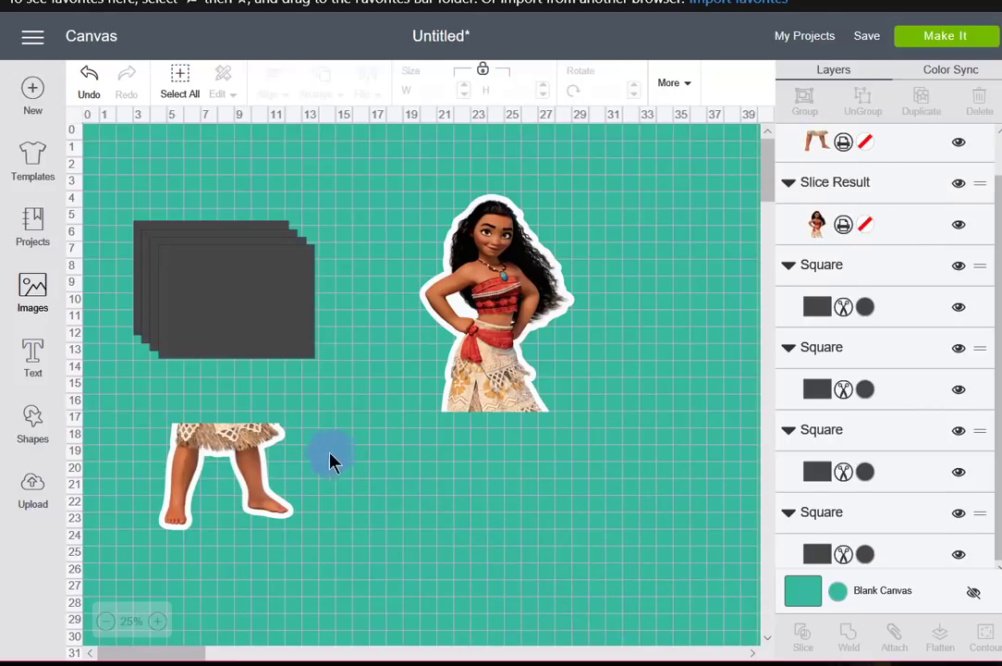
# - Lower the legs piece slightly, then place another gray rectangle behind Moana's waist and skirt and slice the upper image with it
pyautogui.moveTo(252, 454); pyautogui.dragTo(271, 434)
pyautogui.moveTo(248, 318); pyautogui.dragTo(513, 384)
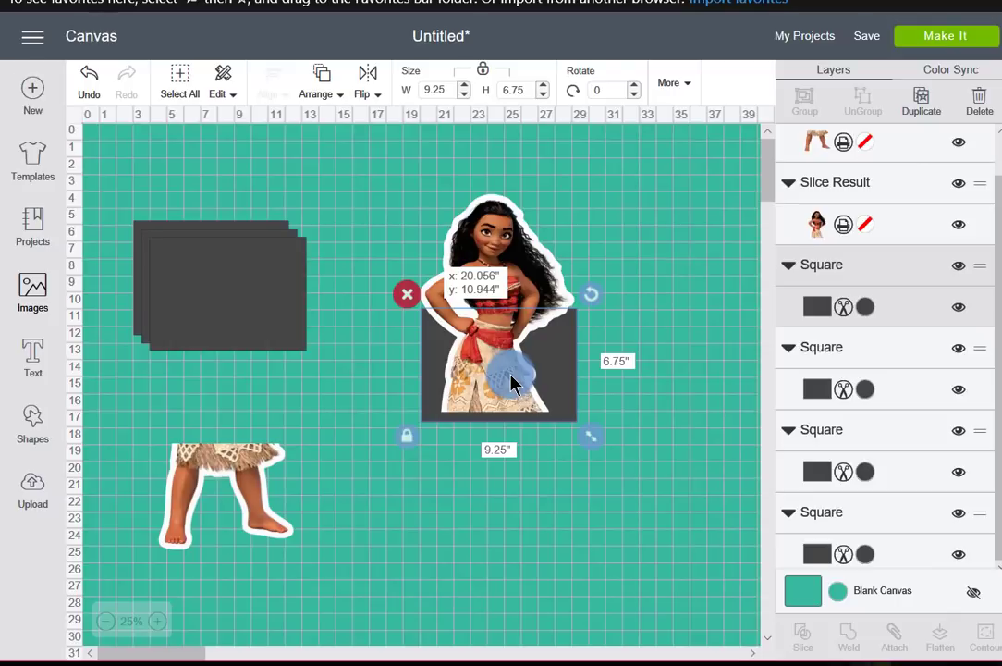
pyautogui.moveTo(513, 384); pyautogui.dragTo(511, 380)
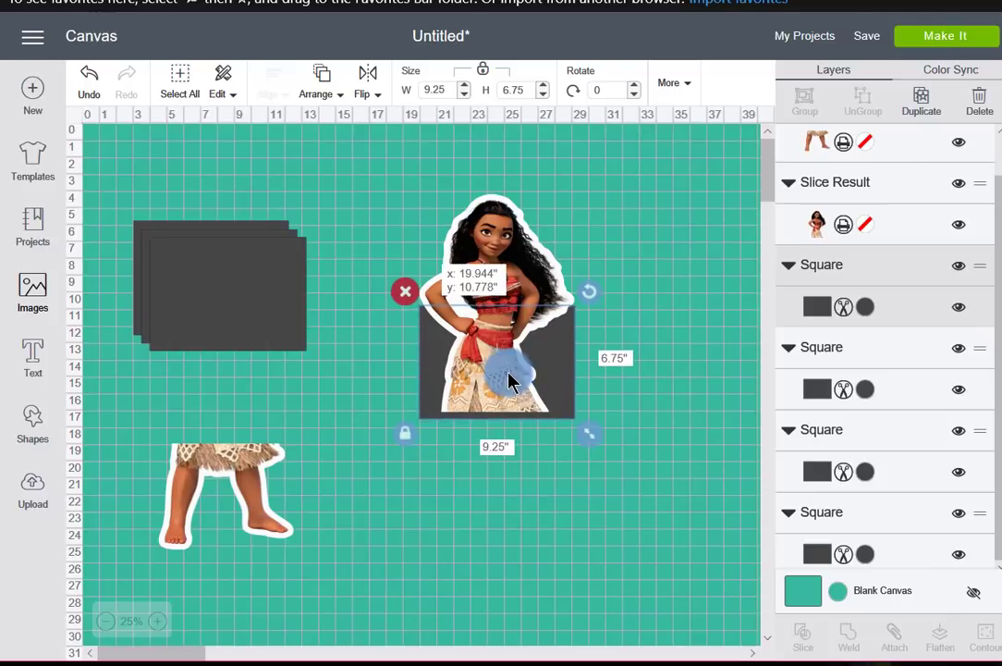
pyautogui.keyDown('shift'); pyautogui.click(514, 244); pyautogui.keyUp('shift')
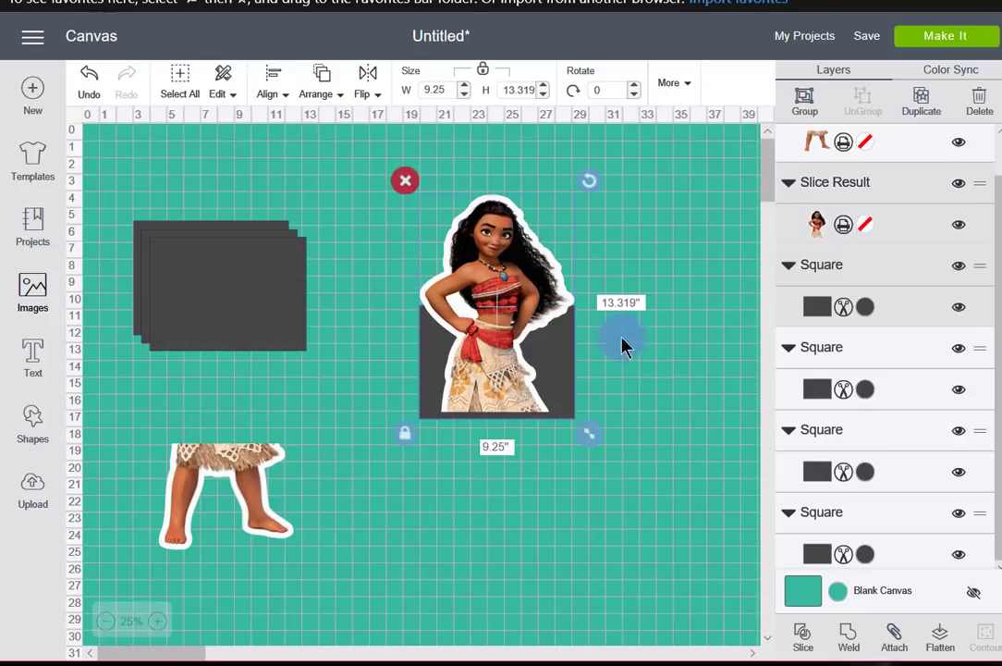
pyautogui.click(805, 643)
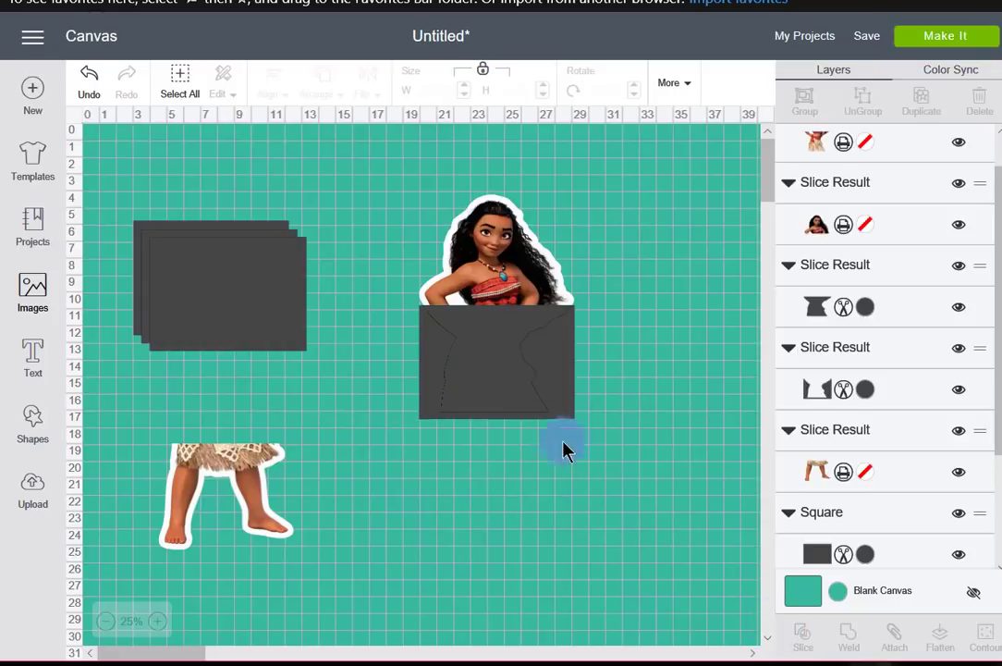
# - Move the waist and skirt piece over the legs piece and delete the two leftover gray slice pieces
pyautogui.moveTo(566, 440); pyautogui.dragTo(284, 517)
pyautogui.moveTo(461, 394); pyautogui.dragTo(545, 510)
pyautogui.click(487, 398)
pyautogui.moveTo(443, 364); pyautogui.dragTo(447, 416)
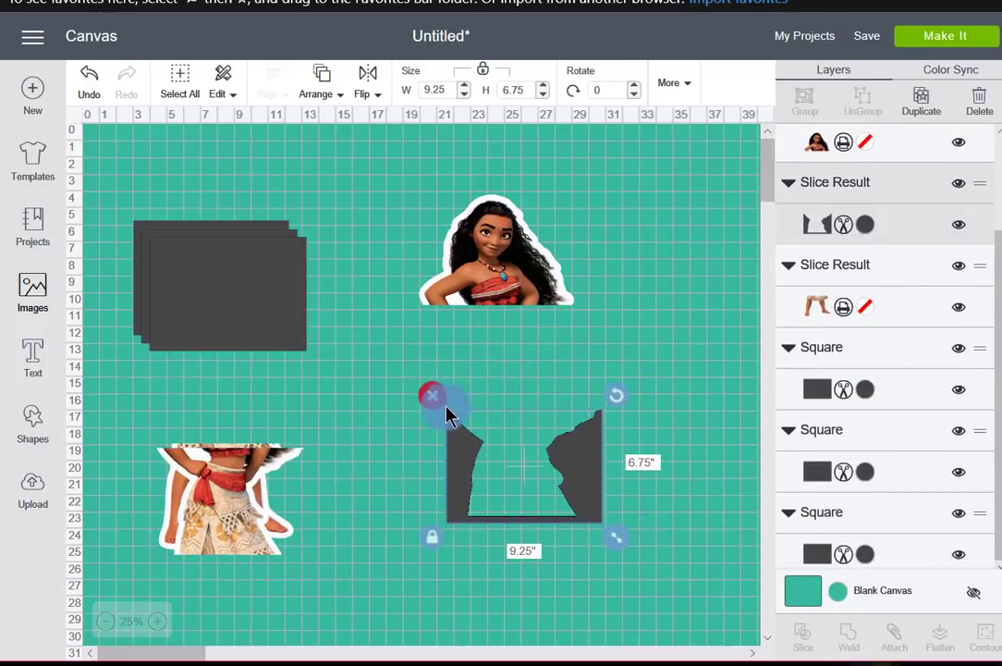
pyautogui.click(433, 397)
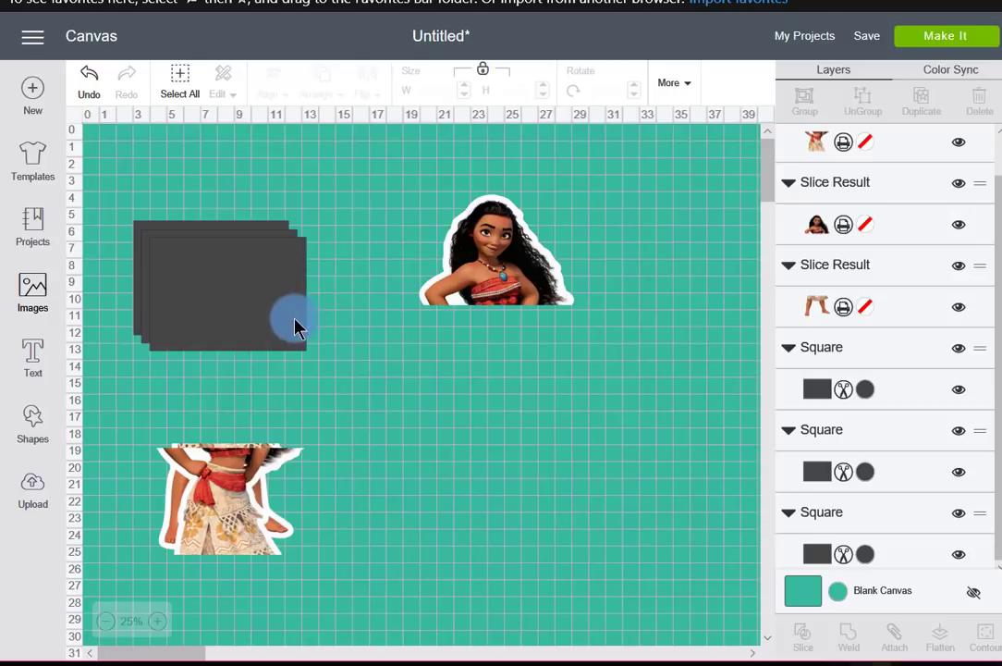
# - Place another gray rectangle behind Moana's head and torso, aligned with the piece's edges, and slice the piece with it
pyautogui.moveTo(294, 326); pyautogui.dragTo(556, 288)
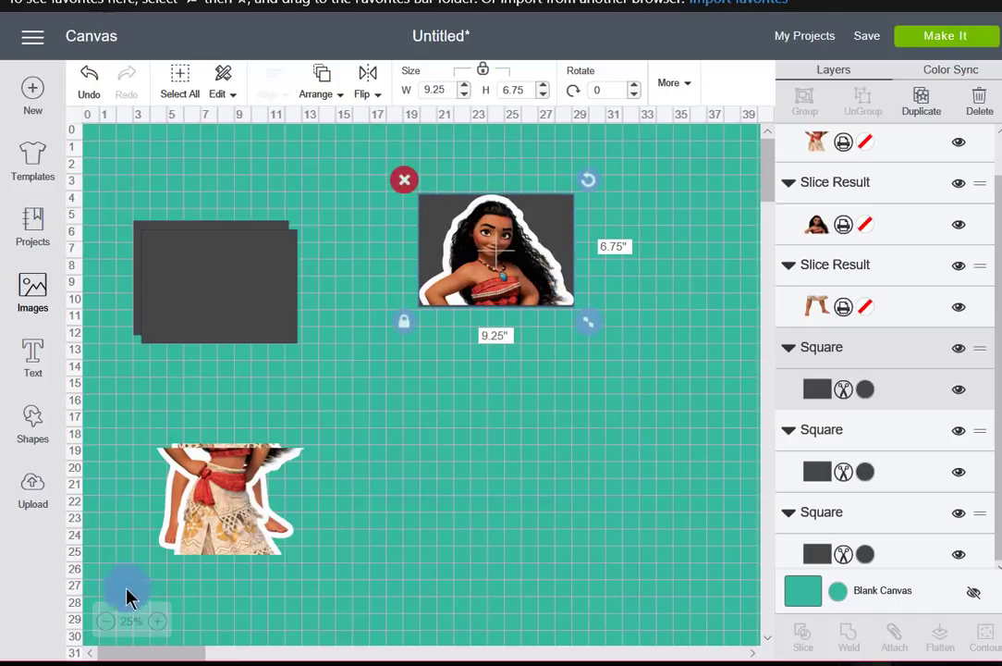
pyautogui.click(159, 621)
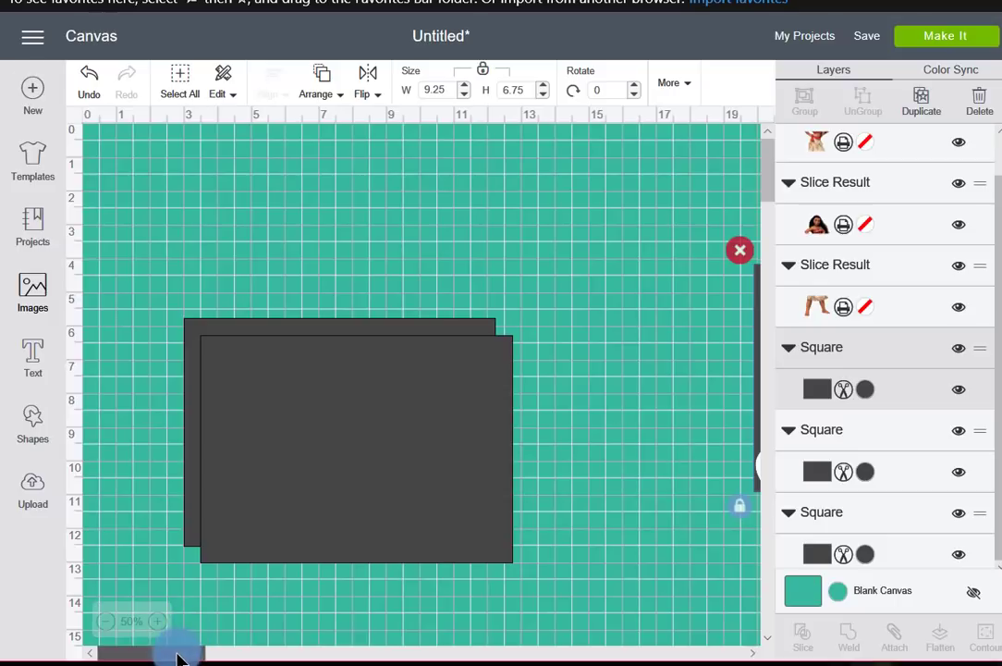
pyautogui.moveTo(179, 655); pyautogui.dragTo(232, 654)
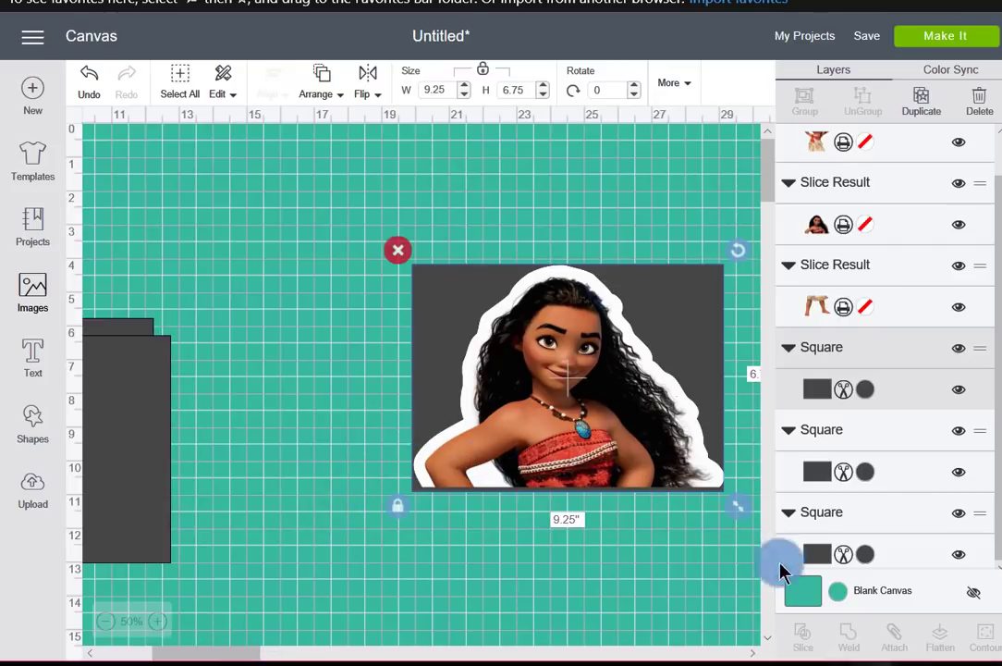
pyautogui.keyDown('shift'); pyautogui.click(895, 236); pyautogui.keyUp('shift')
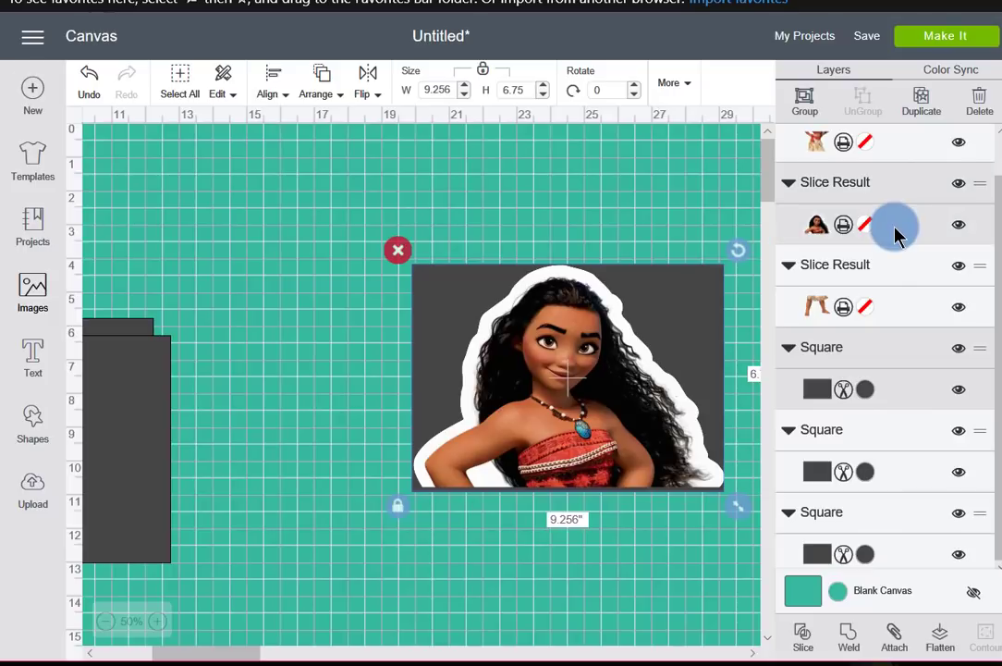
pyautogui.click(797, 648)
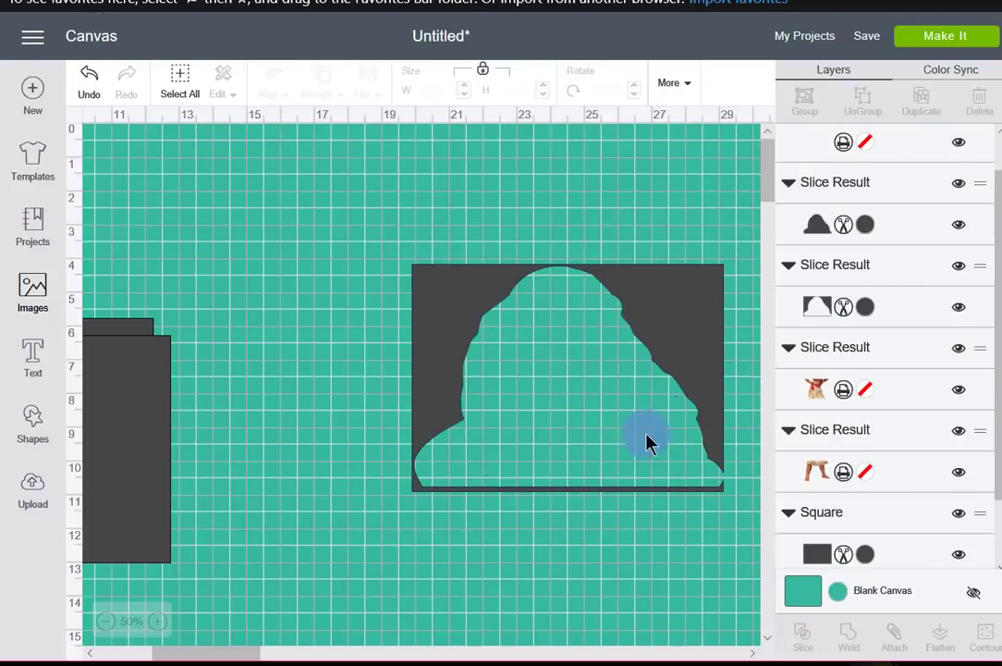
# - Move the head and torso piece away from the gray shapes and delete the two leftover gray slice pieces
pyautogui.moveTo(687, 345); pyautogui.dragTo(373, 206)
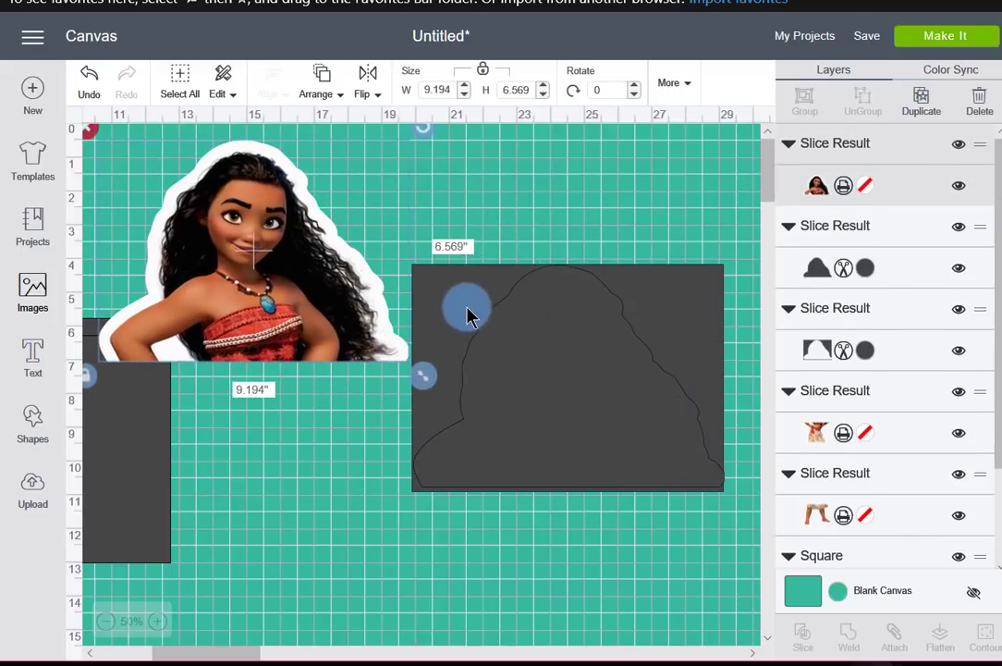
pyautogui.moveTo(465, 314); pyautogui.dragTo(511, 447)
pyautogui.click(440, 382)
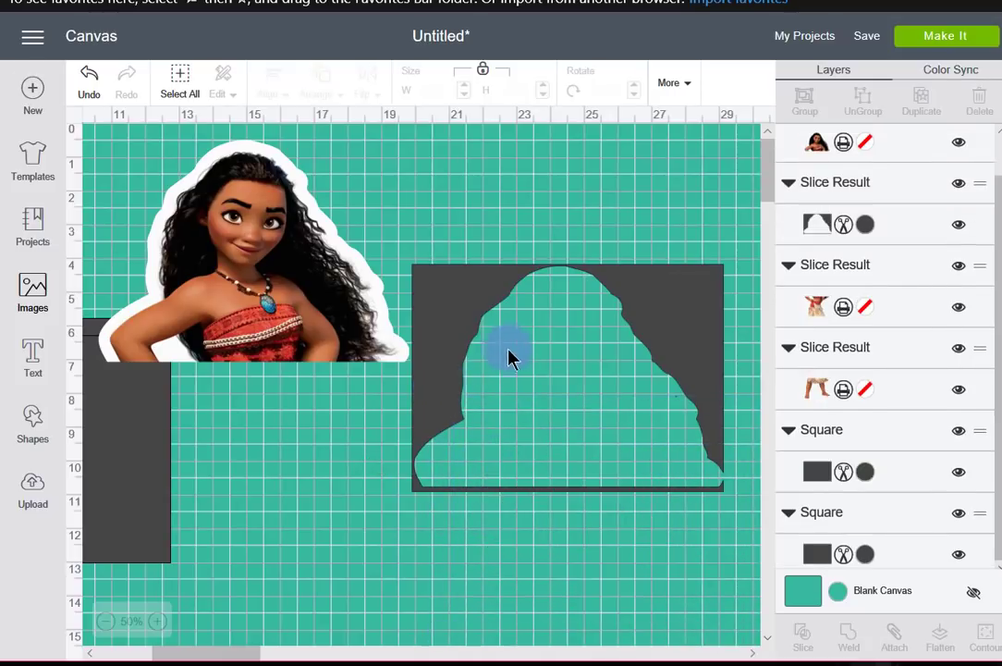
pyautogui.moveTo(471, 317); pyautogui.dragTo(507, 300)
pyautogui.click(437, 236)
# - Delete the two unused gray rectangles, pulling each one clear of the Moana piece
pyautogui.moveTo(161, 465); pyautogui.dragTo(569, 502)
pyautogui.click(246, 356)
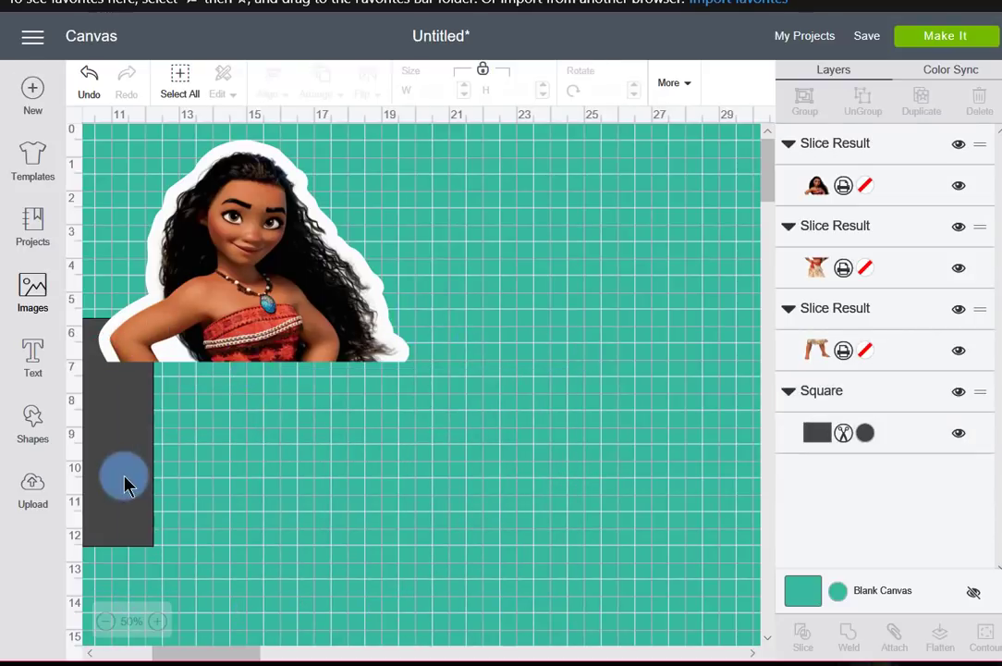
pyautogui.moveTo(124, 481); pyautogui.dragTo(211, 490)
pyautogui.moveTo(367, 507); pyautogui.dragTo(657, 529)
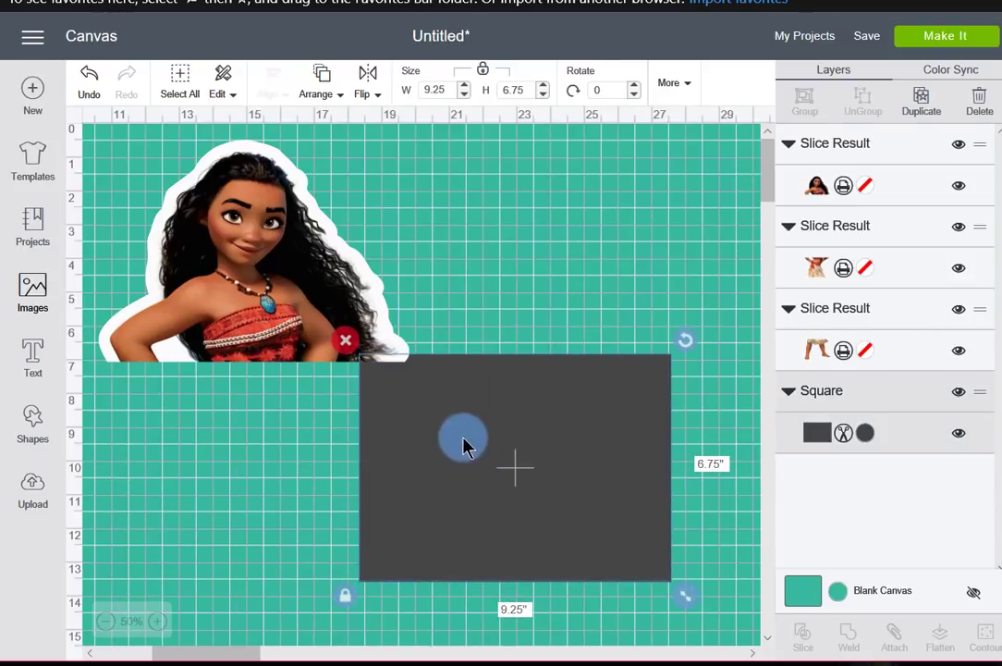
pyautogui.click(351, 347)
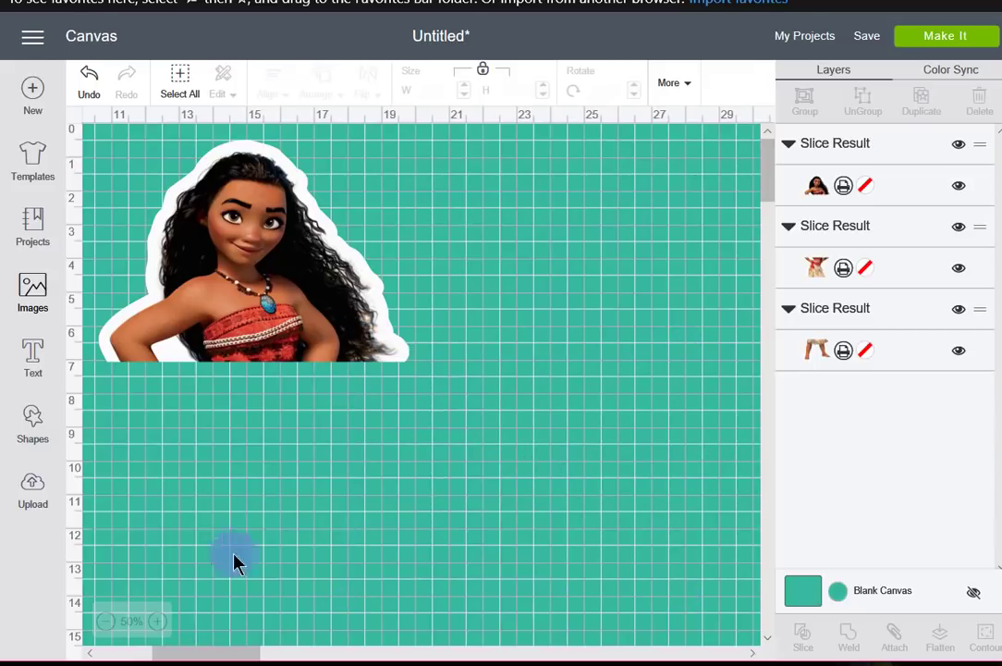
# - Arrange the skirt and legs pieces beneath the head and torso piece so the three sections form the full Moana figure
pyautogui.click(106, 624)
pyautogui.moveTo(225, 655); pyautogui.dragTo(139, 656)
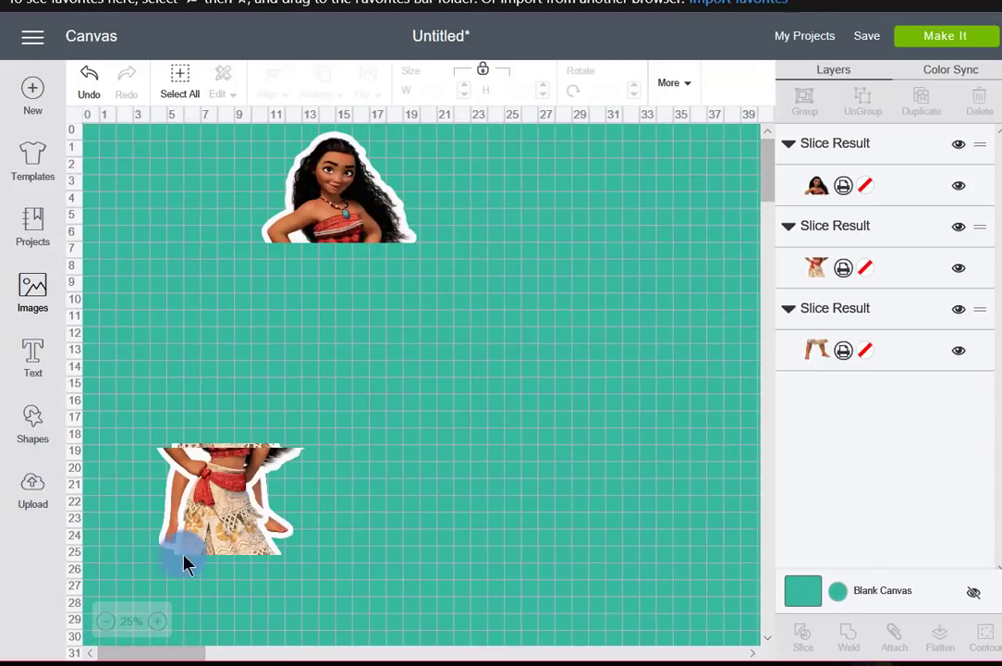
pyautogui.moveTo(220, 516); pyautogui.dragTo(314, 333)
pyautogui.moveTo(248, 467); pyautogui.dragTo(398, 363)
pyautogui.click(608, 393)
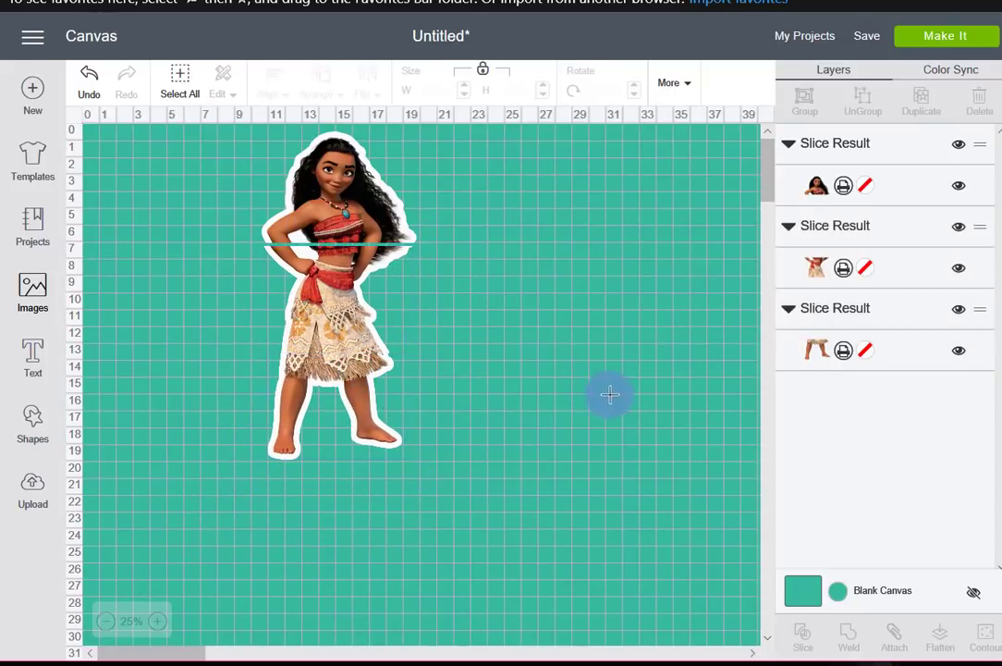
# - Take the project through mat preparation with 1 project copy and open the print setup for the first mat
pyautogui.click(961, 45)
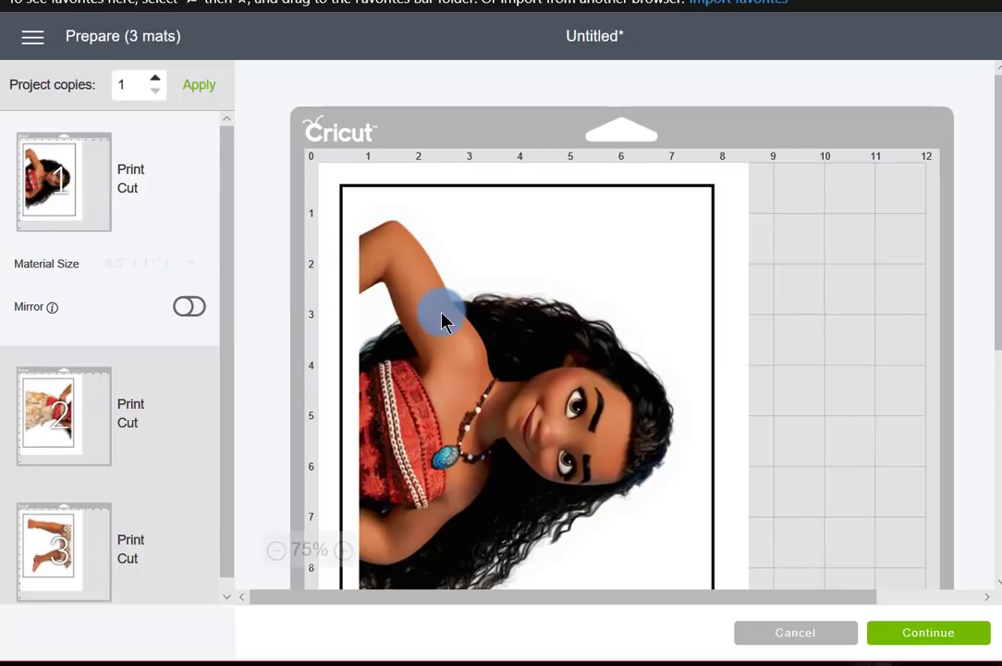
pyautogui.click(933, 632)
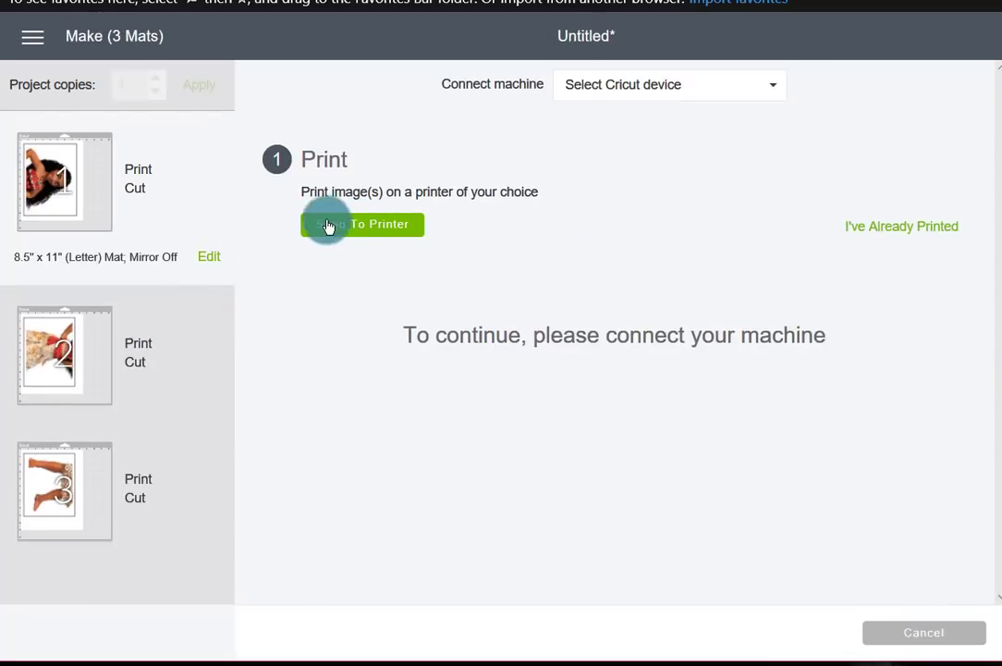
pyautogui.click(377, 235)
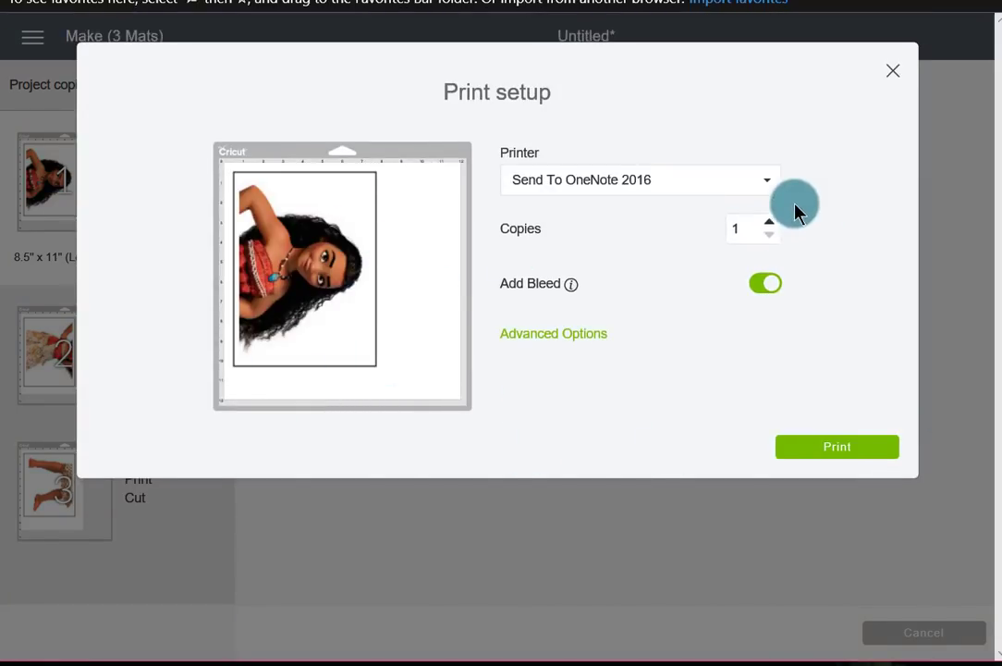
# - Review the available printers in the print setup and close it, leaving Send To OneNote 2016 selected
pyautogui.click(769, 180)
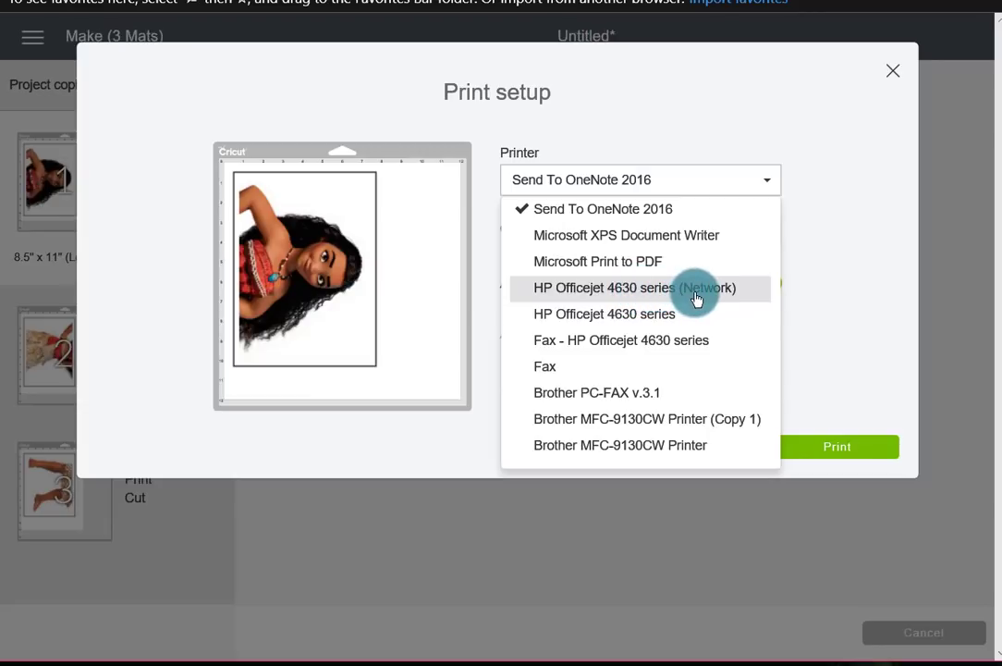
pyautogui.click(652, 105)
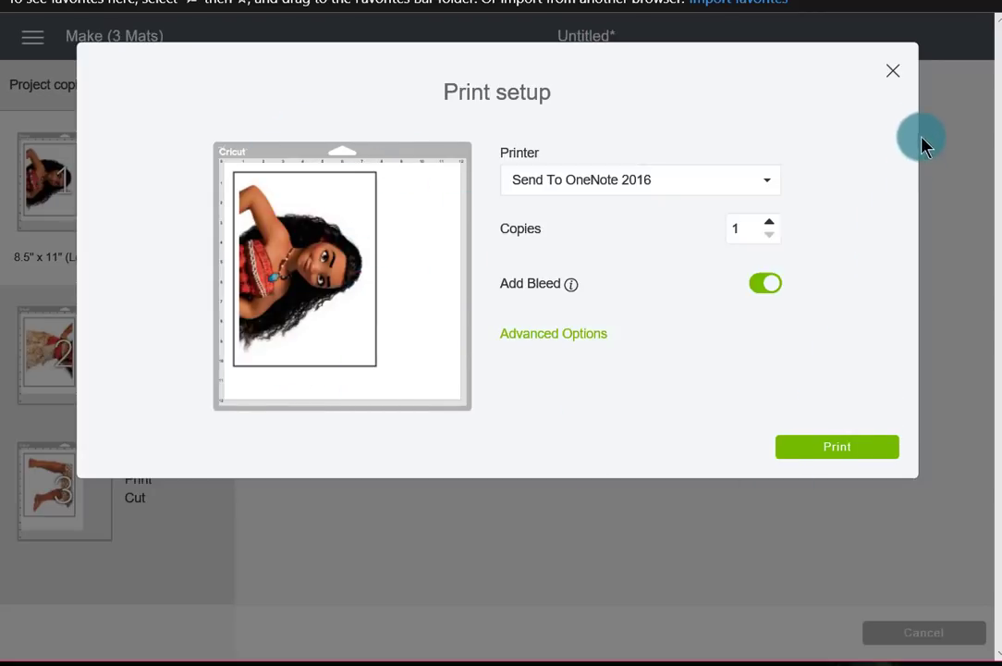
pyautogui.click(893, 72)
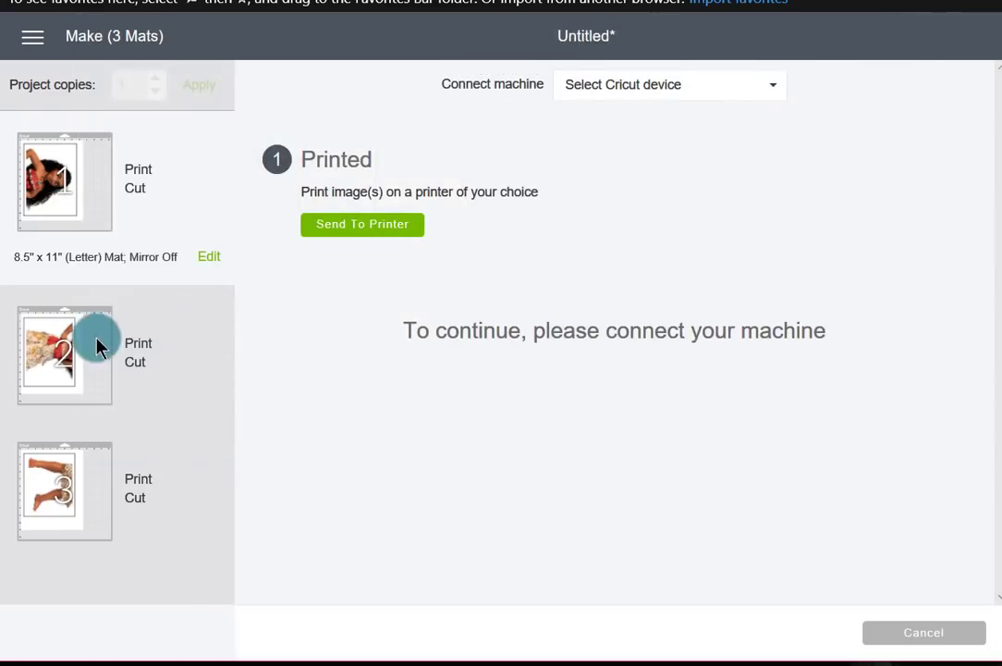
# - Switch to the second mat and preview the skirt and legs mats
pyautogui.moveTo(14, 134)
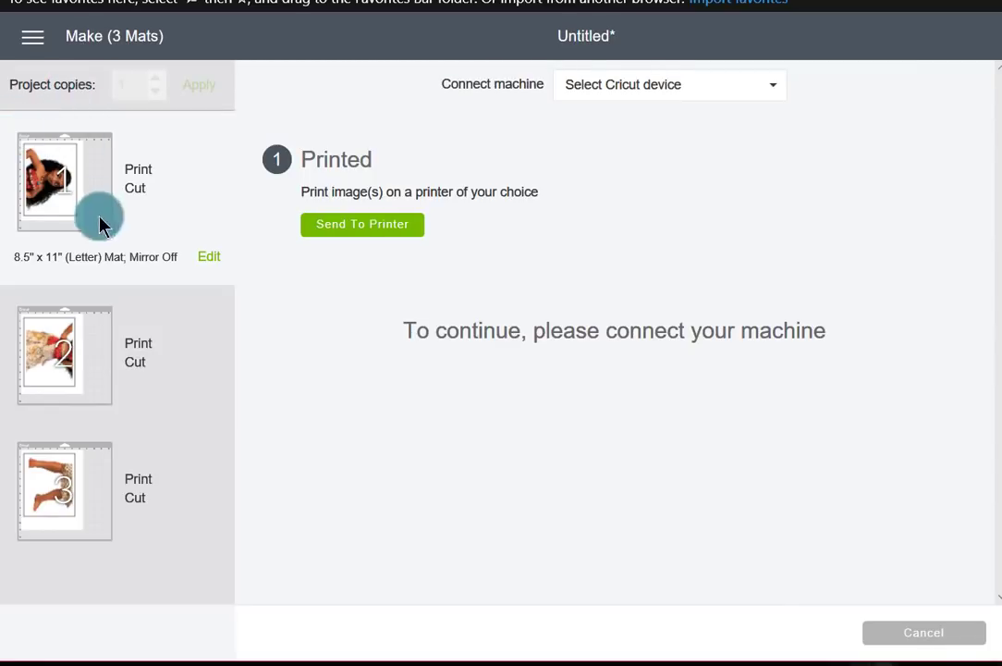
pyautogui.click(62, 339)
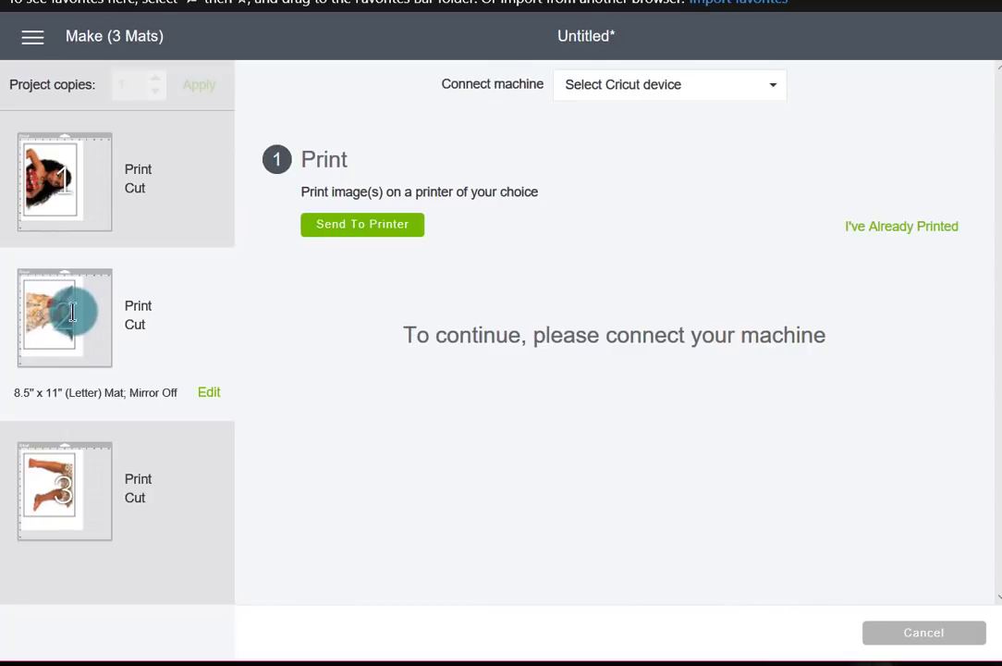
pyautogui.moveTo(87, 344)
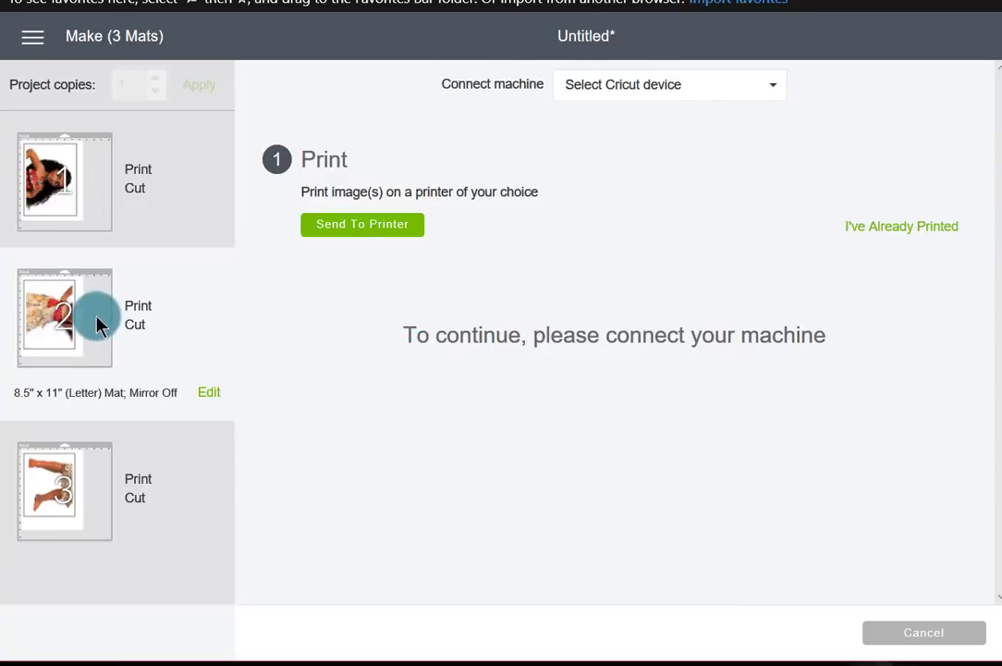
pyautogui.moveTo(60, 320)
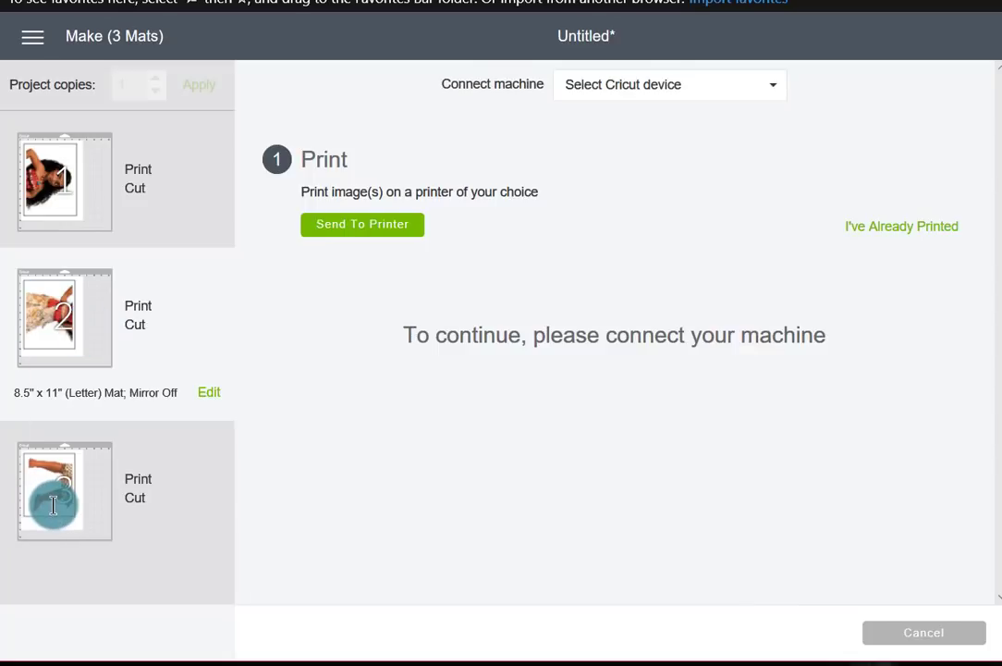
pyautogui.moveTo(54, 505)
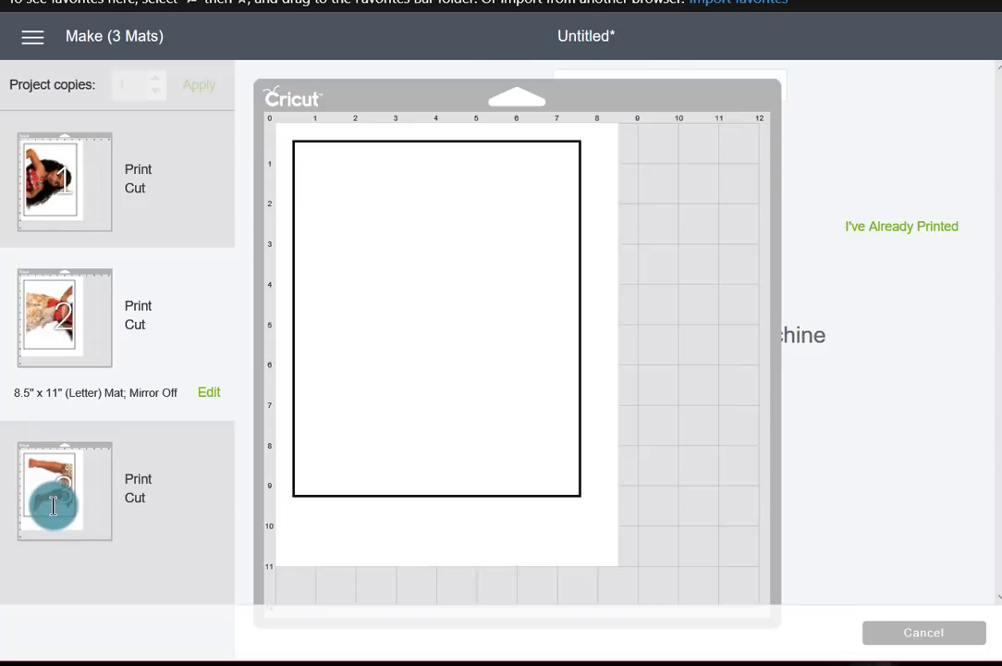